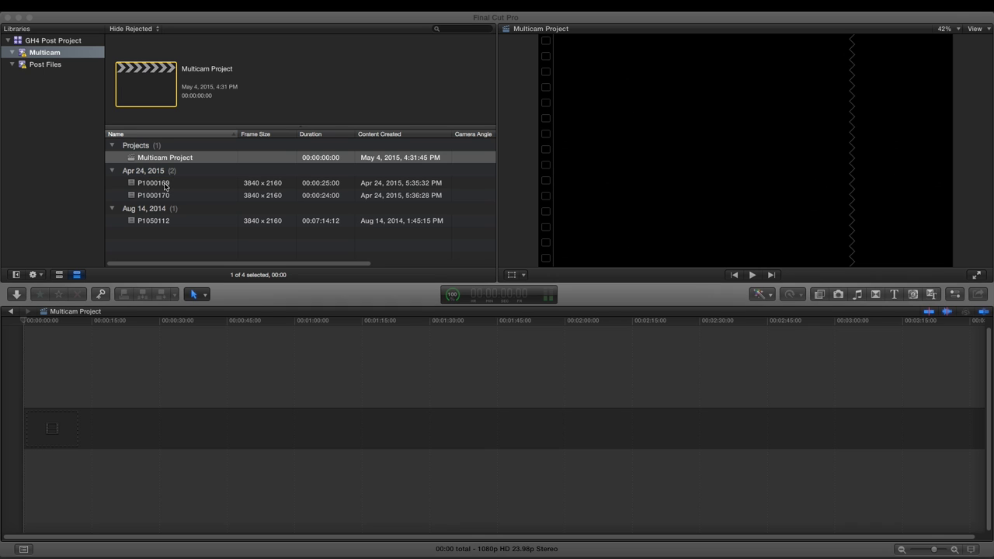
# Combine P1000169 and P1000170 into a new multicam clip renamed 'Multicam Clip'.
pyautogui.click(166, 187)
pyautogui.click(160, 185)
pyautogui.click(153, 195)
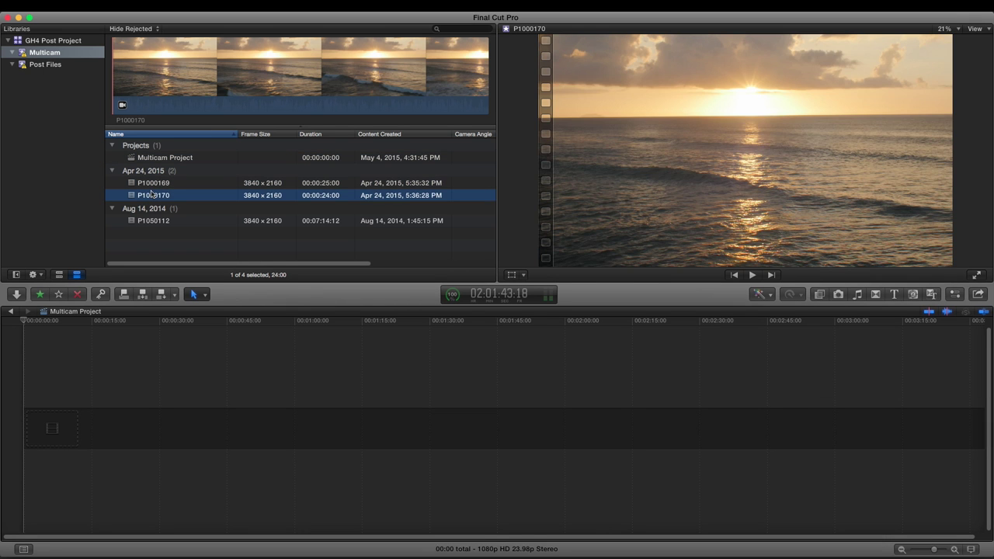
pyautogui.click(161, 183)
pyautogui.keyDown('shift'); pyautogui.click(159, 194); pyautogui.keyUp('shift')
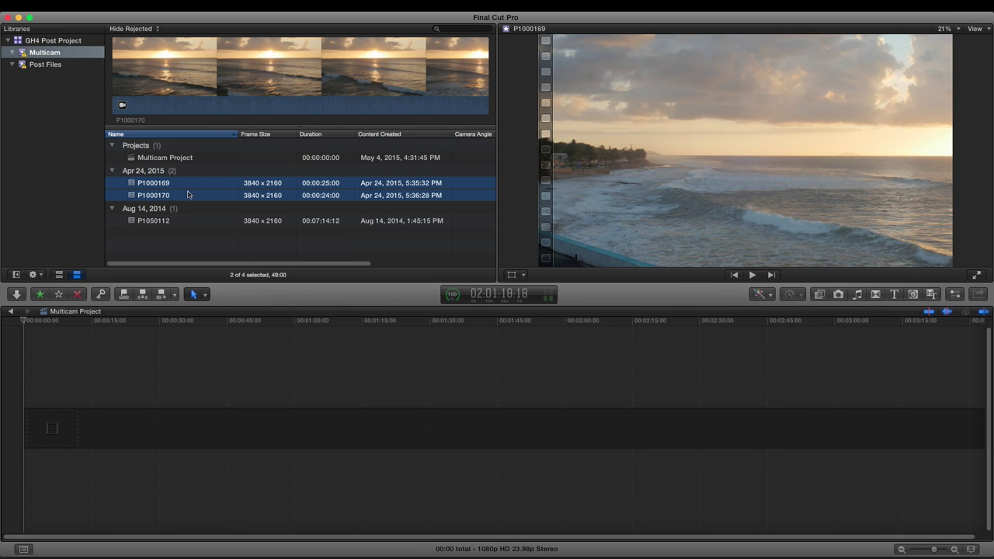
pyautogui.rightClick(156, 185)
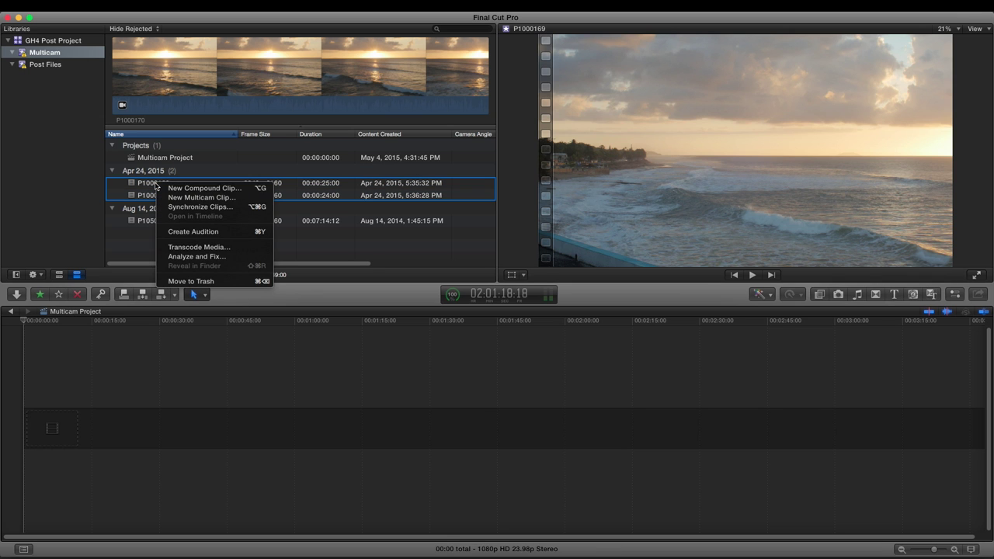
pyautogui.click(201, 198)
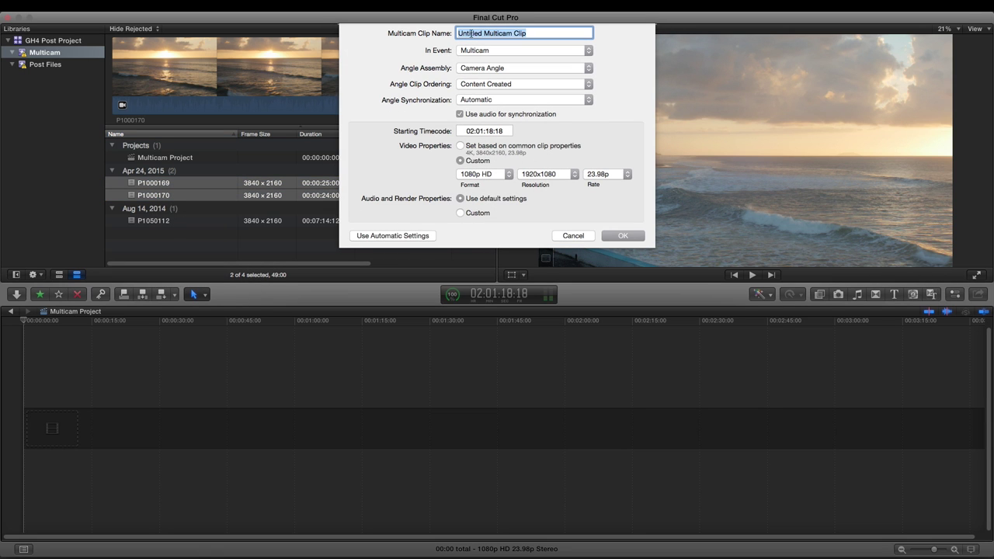
pyautogui.doubleClick(471, 33)
pyautogui.press('BackSpace')
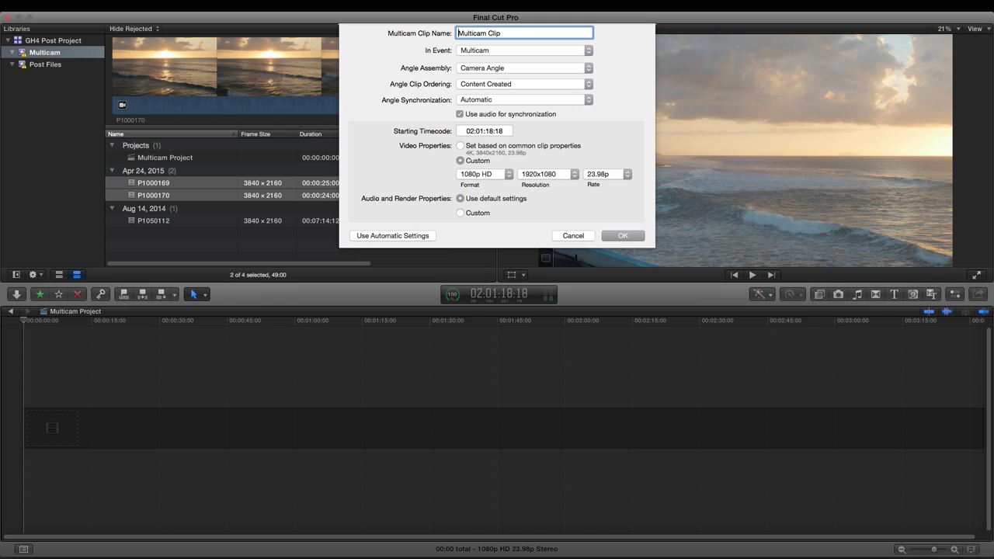
pyautogui.click(619, 236)
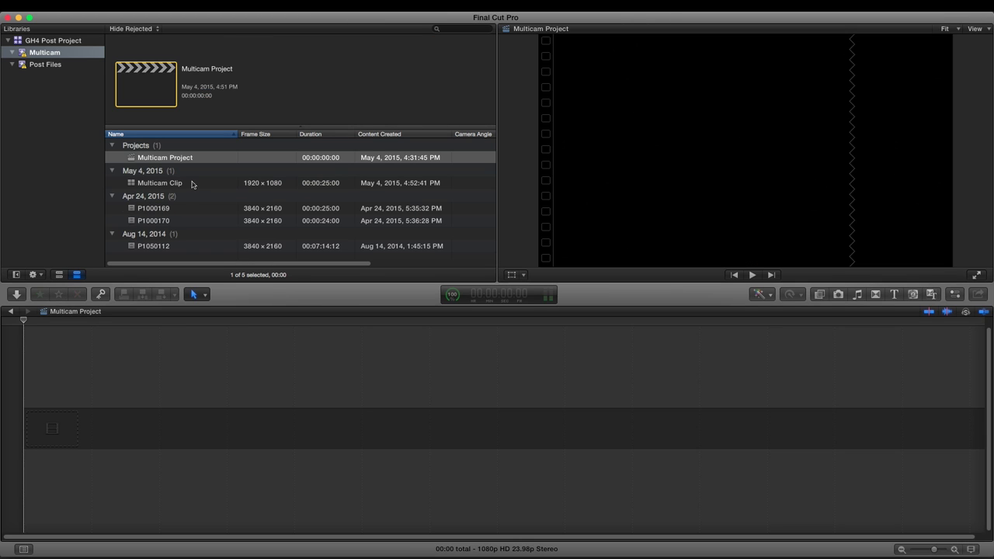
pyautogui.click(170, 185)
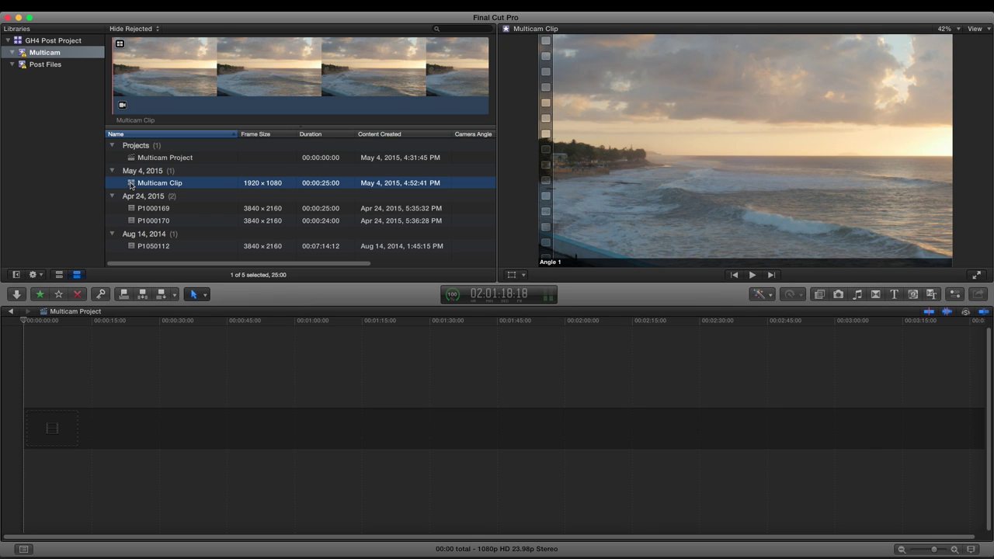
pyautogui.doubleClick(131, 184)
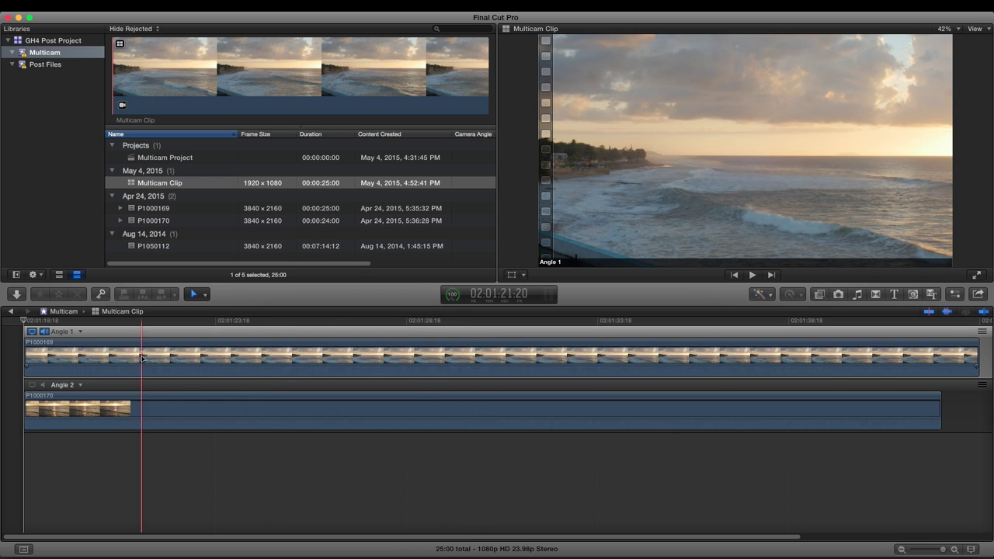
pyautogui.click(11, 312)
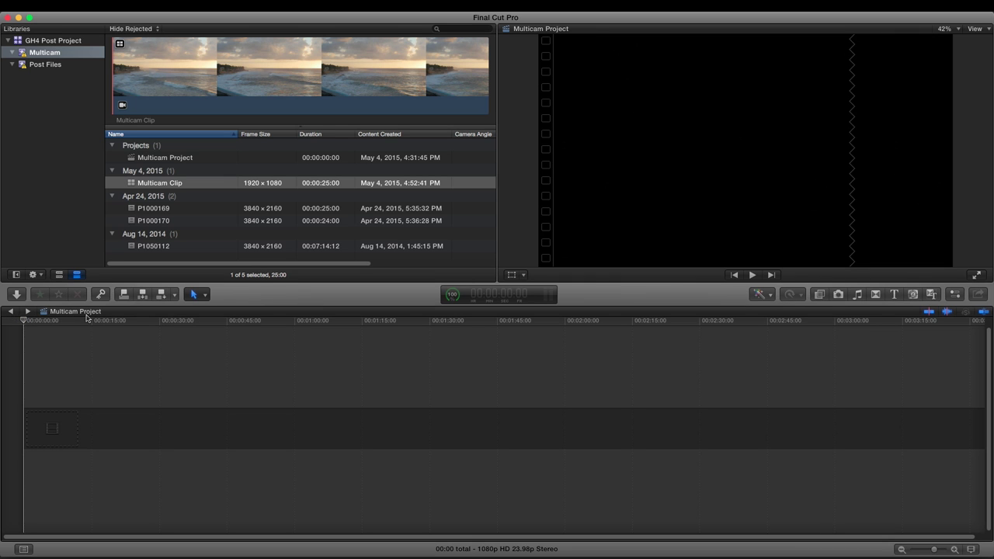
# Place Multicam Clip at the project's start and show both camera angles beside the viewer.
pyautogui.click(136, 185)
pyautogui.moveTo(136, 185); pyautogui.dragTo(39, 425)
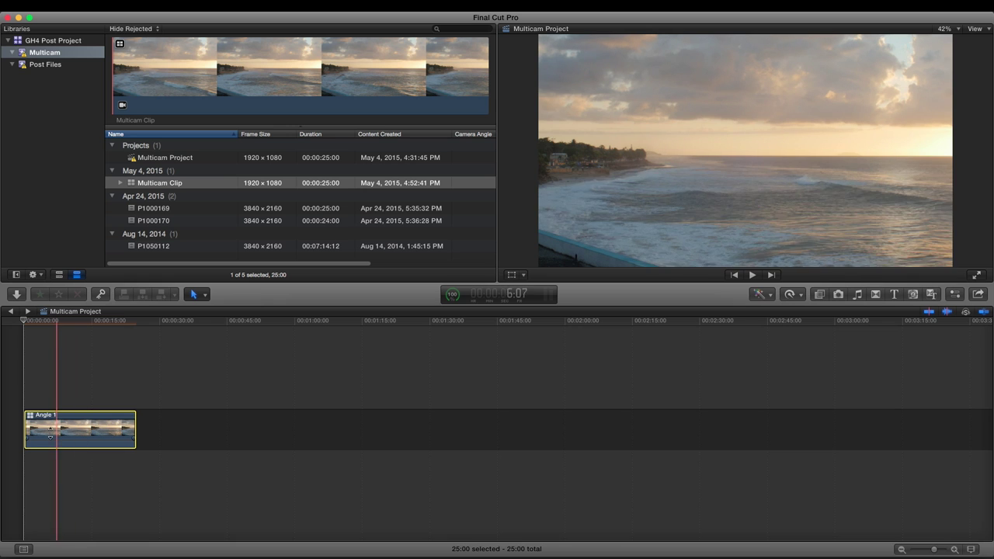
pyautogui.click(81, 400)
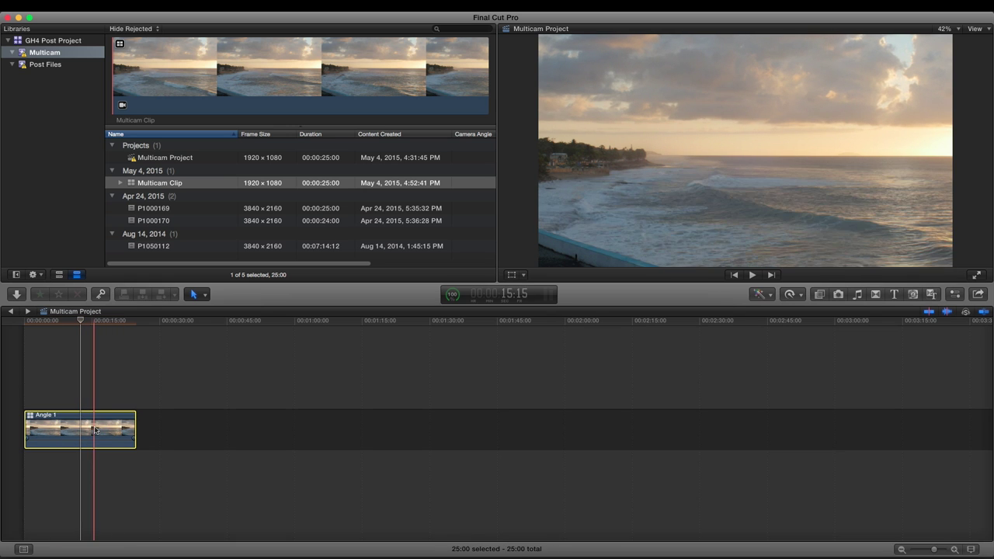
pyautogui.click(973, 29)
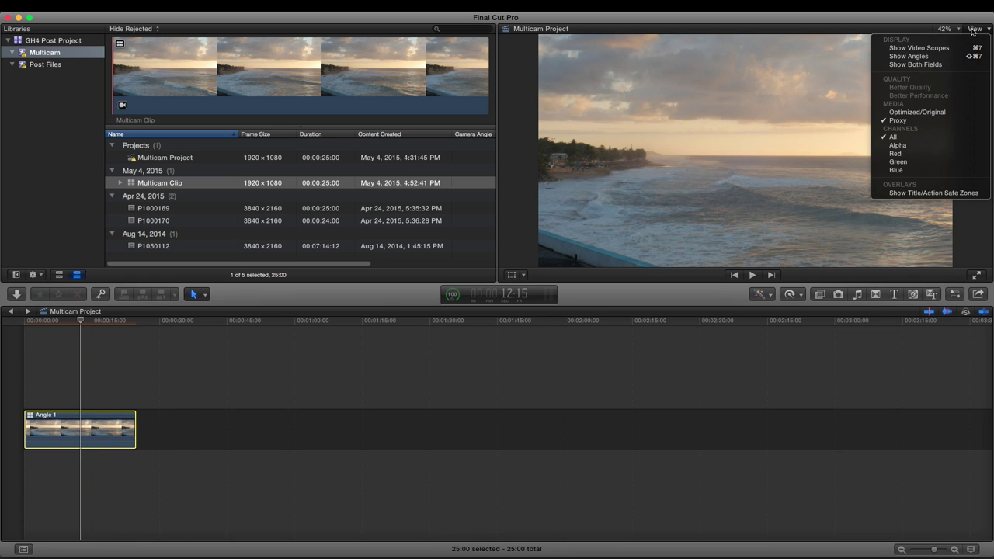
pyautogui.click(942, 57)
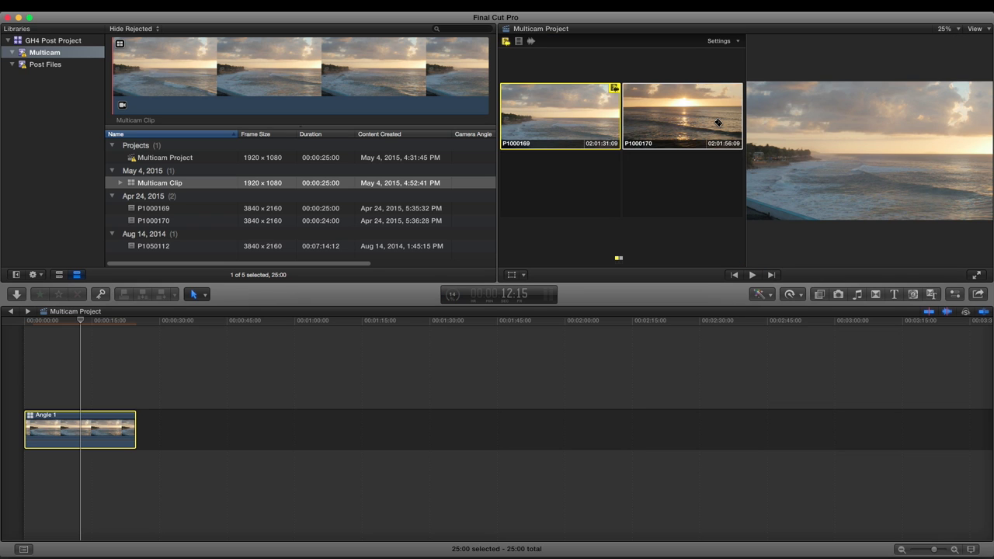
# Live-cut from the start to P1000170 and back to P1000169, then trim the clip's start edge.
pyautogui.press('Home')
pyautogui.press('space')
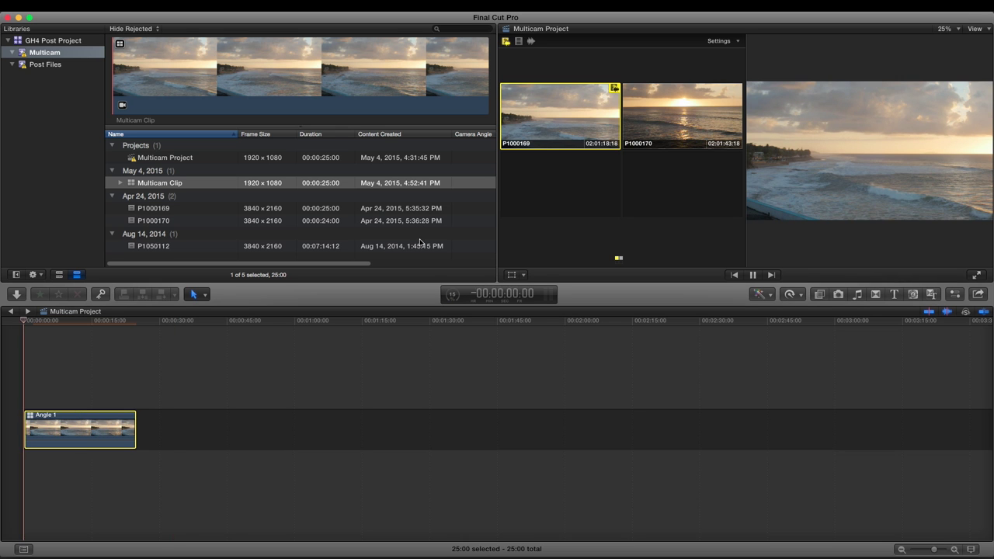
pyautogui.click(662, 117)
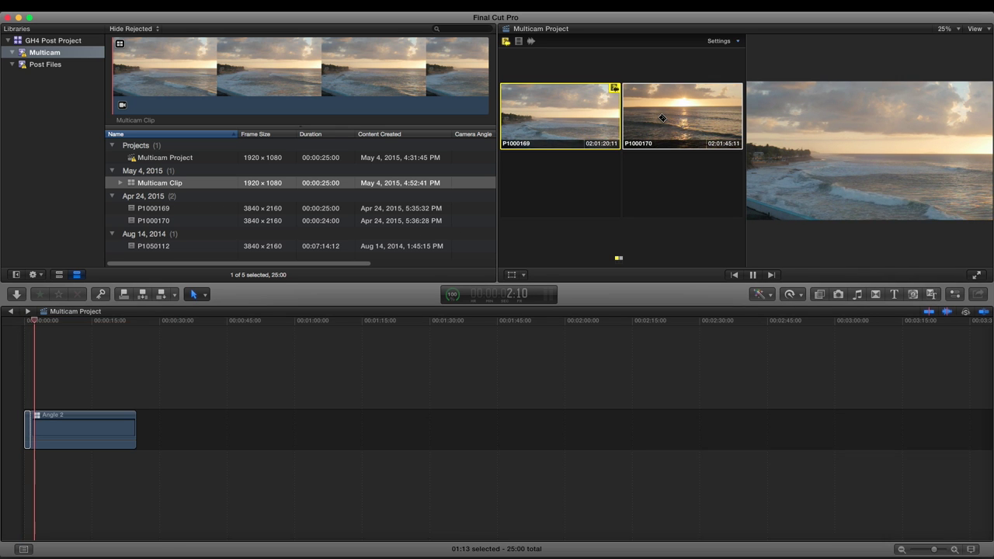
pyautogui.press('space')
pyautogui.click(581, 117)
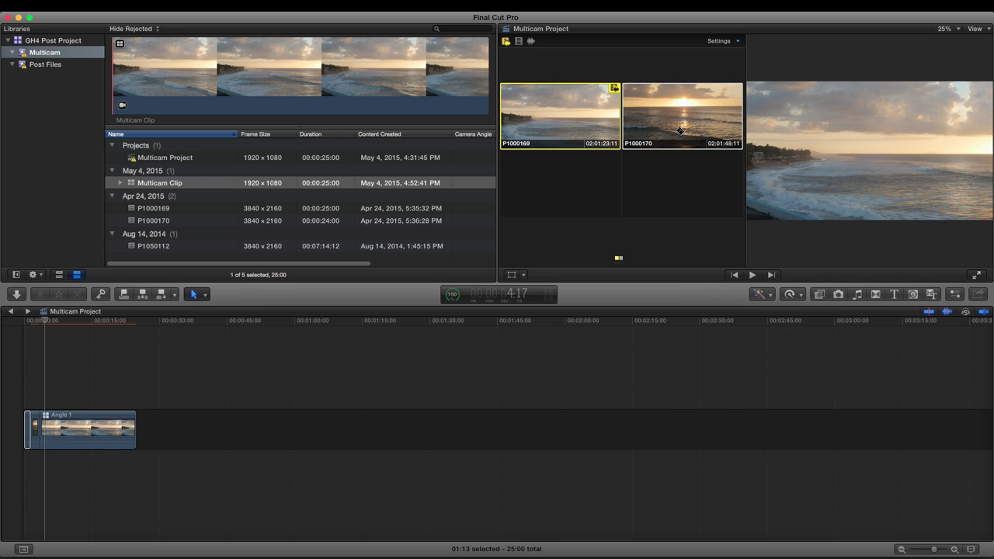
pyautogui.moveTo(28, 435)
pyautogui.mouseDown()
pyautogui.moveTo(39, 441)
pyautogui.moveTo(25, 433)
pyautogui.mouseUp()
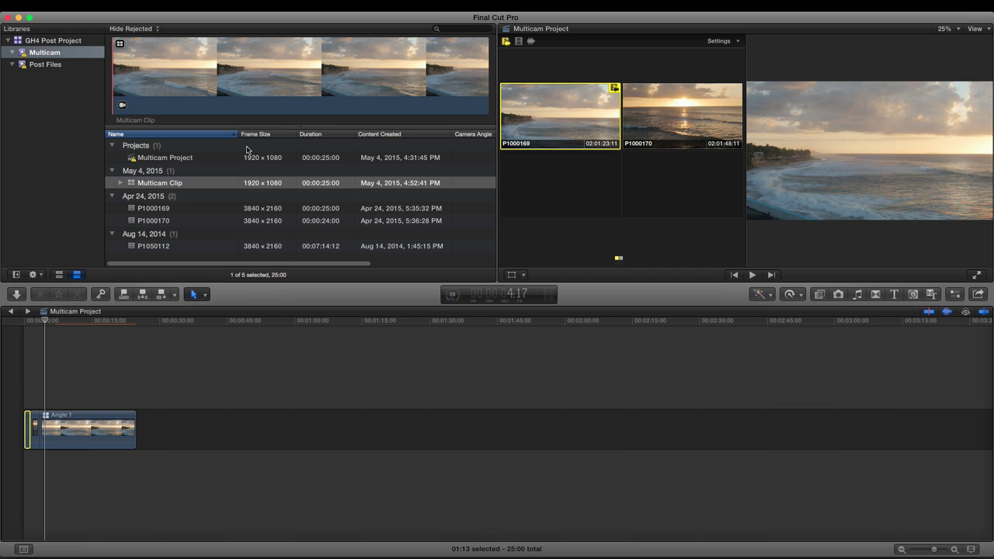
pyautogui.click(134, 187)
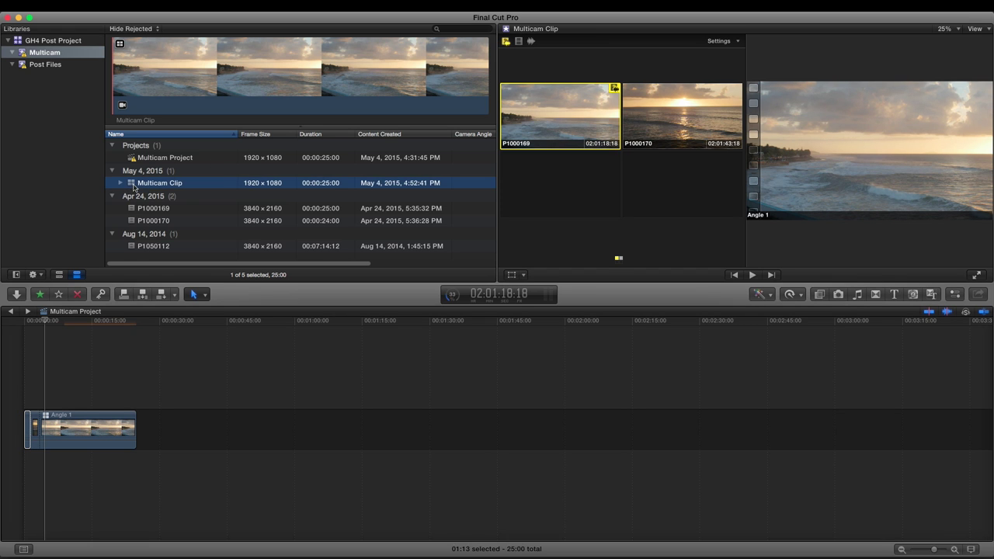
# Delete Multicam Clip, P1000169 and P1000170 from the event, then select P1050112.
pyautogui.press('super+BackSpace')
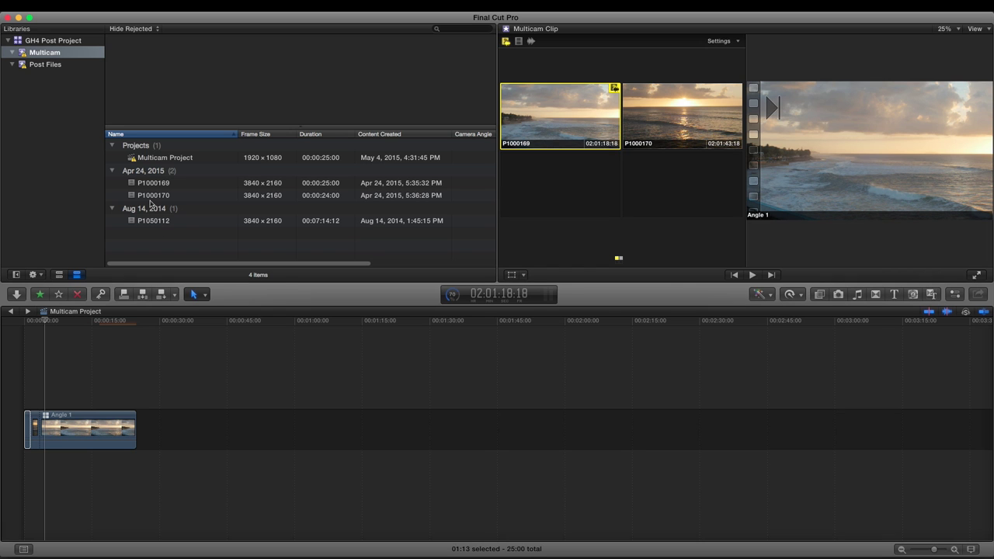
pyautogui.click(150, 196)
pyautogui.keyDown('shift'); pyautogui.click(153, 184); pyautogui.keyUp('shift')
pyautogui.press('super+BackSpace')
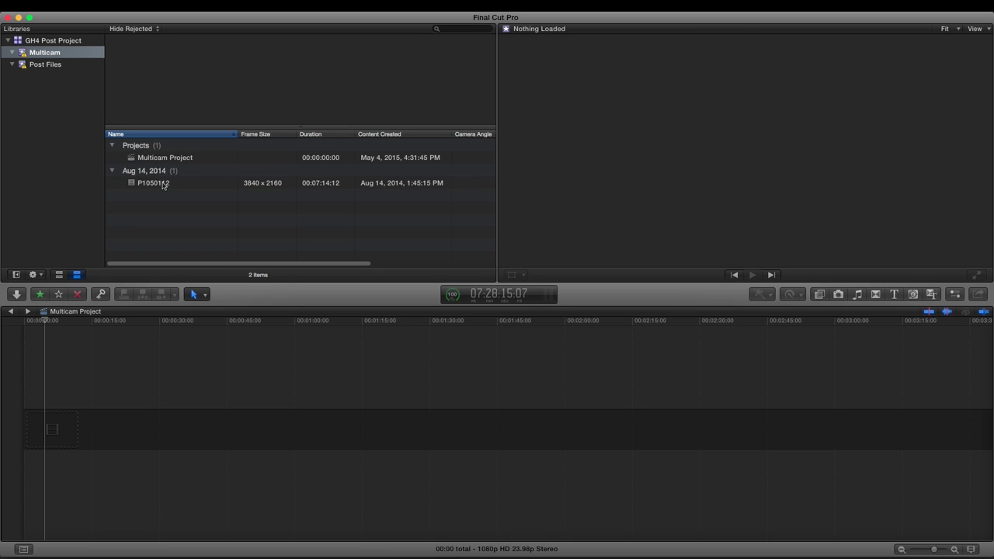
pyautogui.click(159, 184)
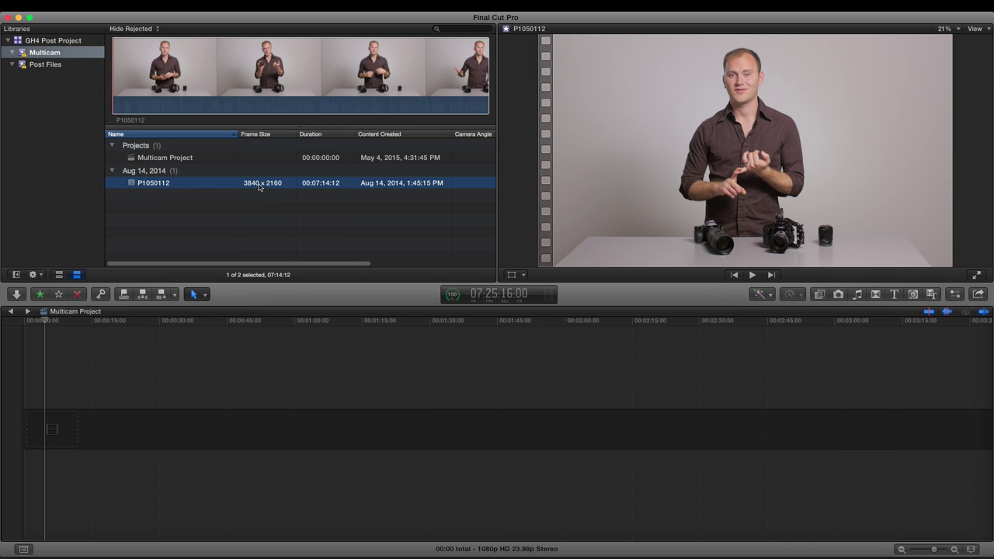
pyautogui.click(190, 76)
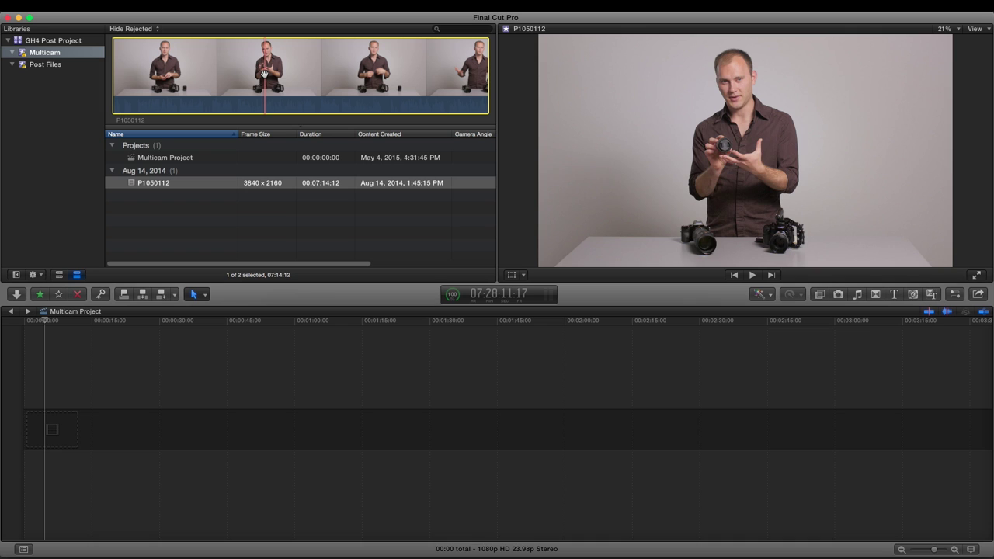
pyautogui.click(210, 185)
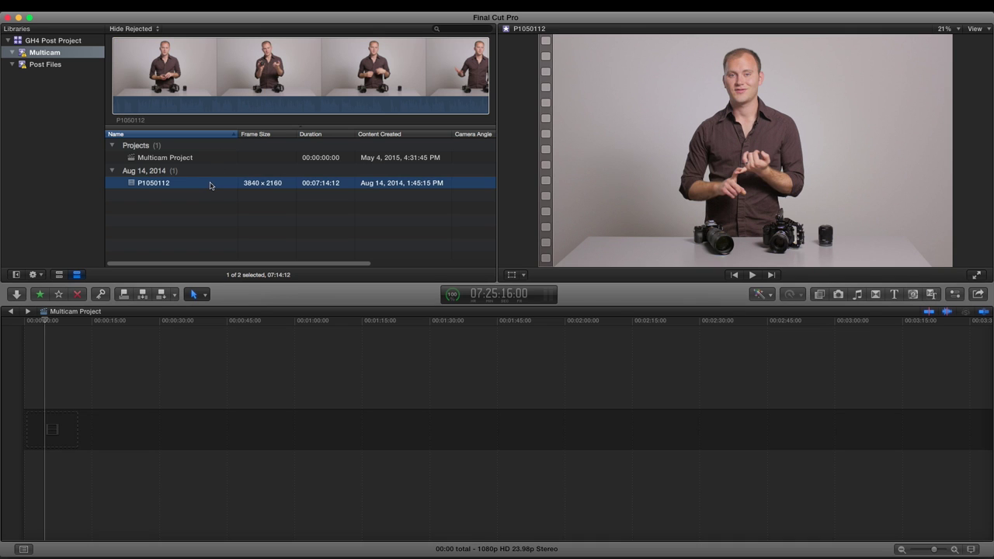
# Create a multicam clip named 'Multicam Clip' from P1050112 and preview its footage.
pyautogui.rightClick(156, 185)
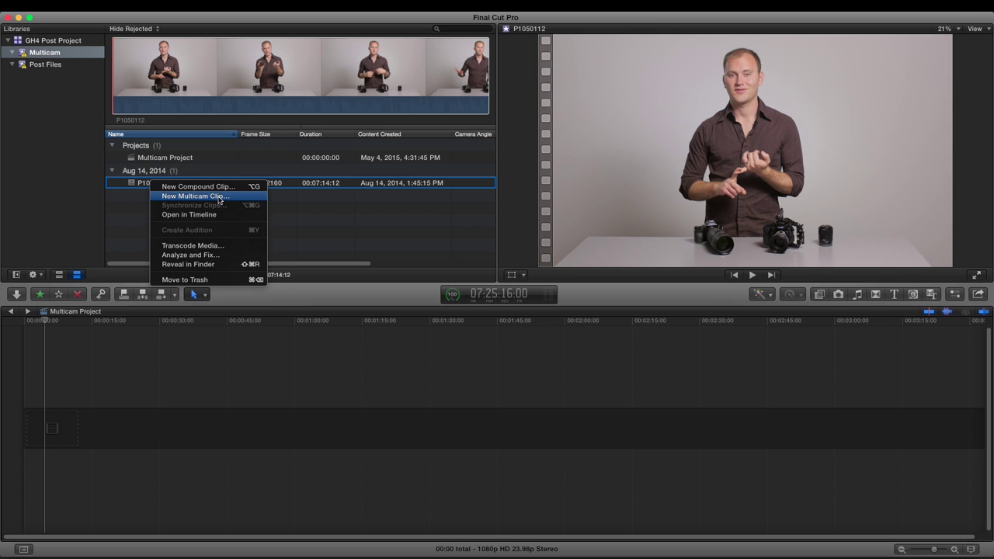
pyautogui.click(218, 199)
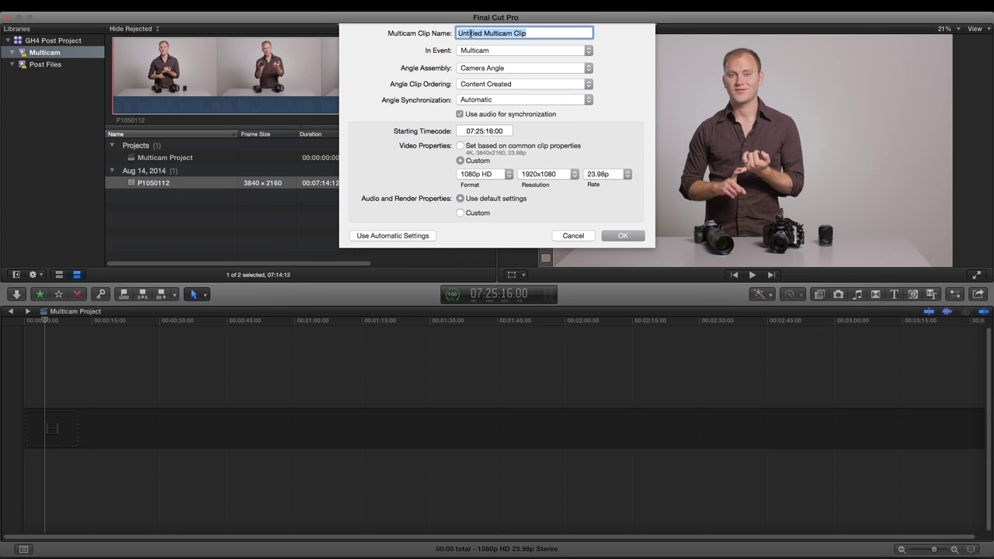
pyautogui.write('Multicam Clip')
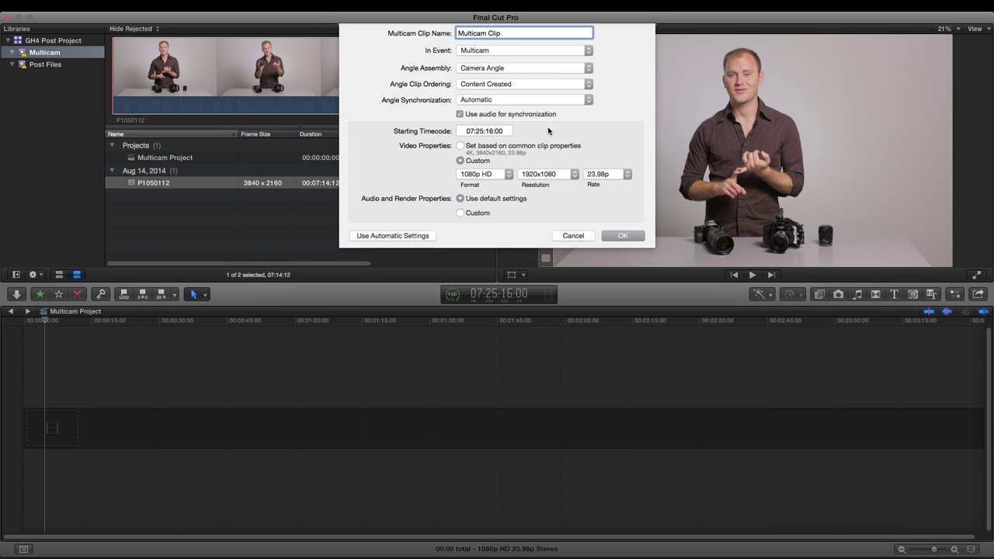
pyautogui.click(629, 236)
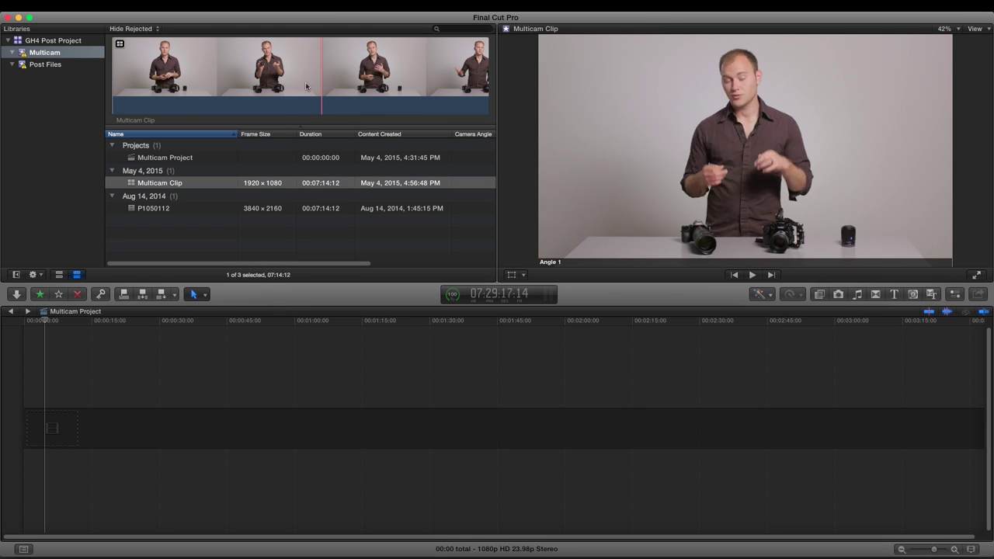
pyautogui.click(176, 77)
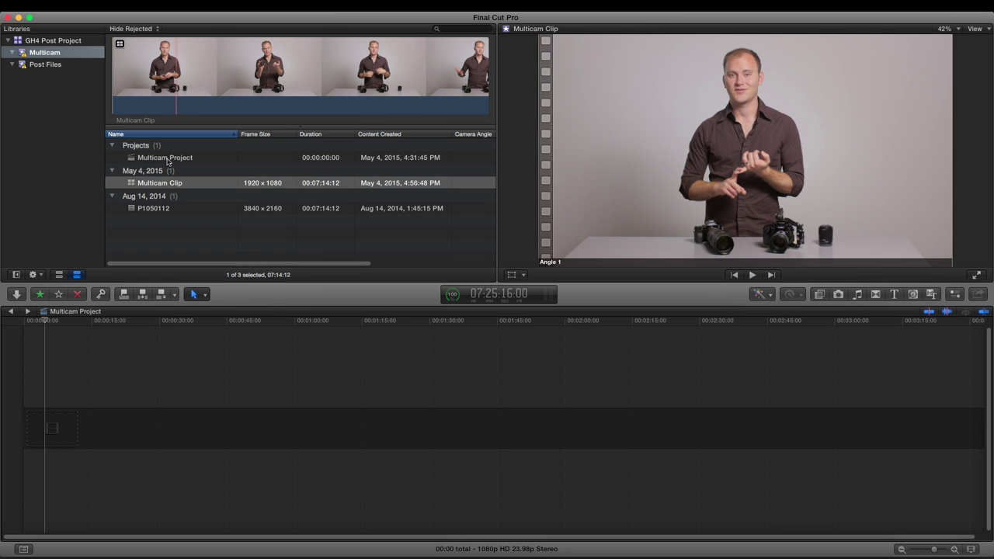
# In the Angle Editor, add an angle named 'Angle 2', copy P1050112 into it, and monitor it.
pyautogui.doubleClick(130, 186)
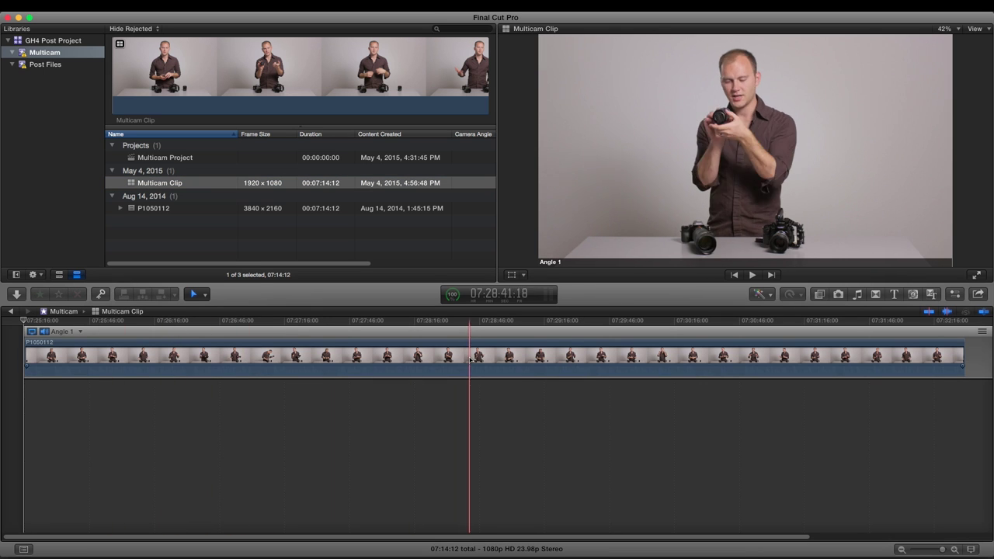
pyautogui.click(81, 334)
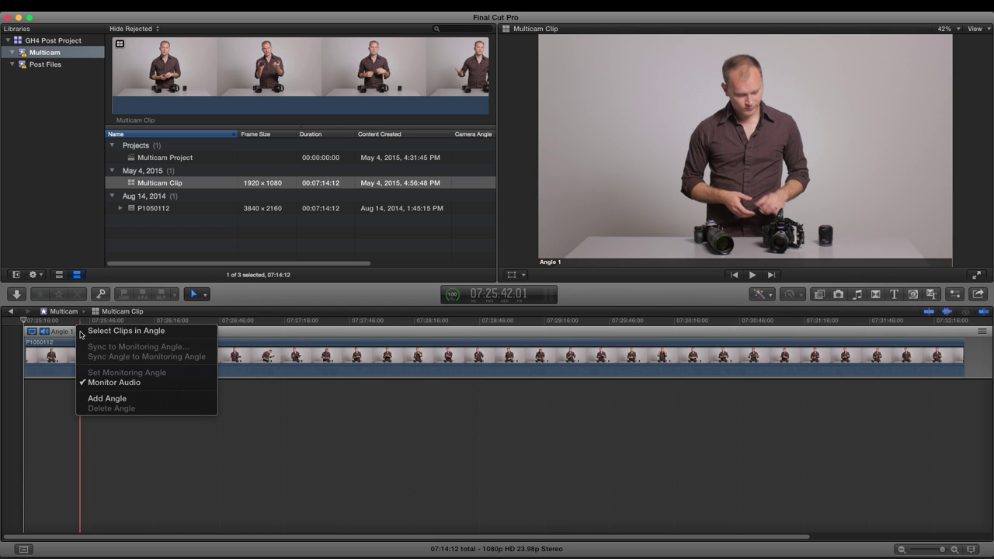
pyautogui.click(132, 398)
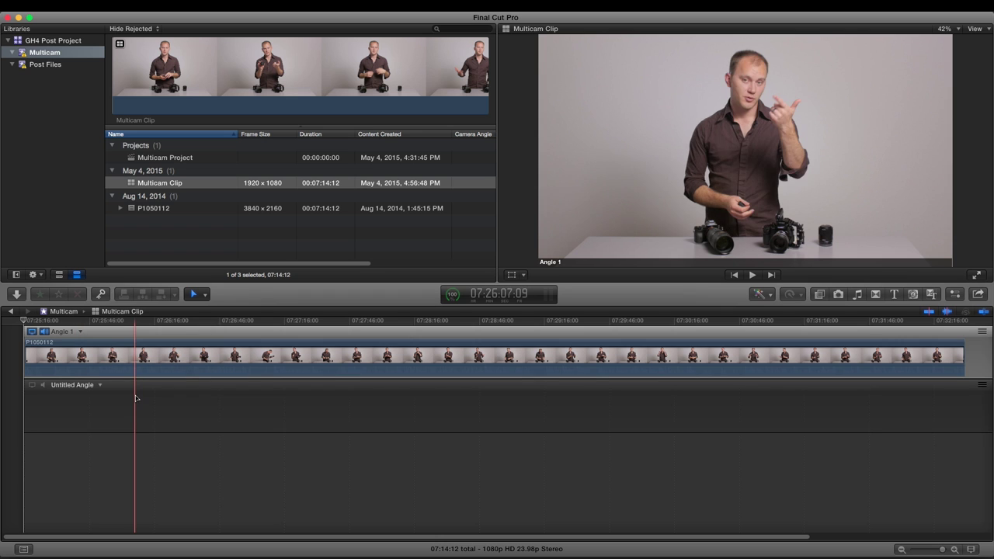
pyautogui.click(68, 385)
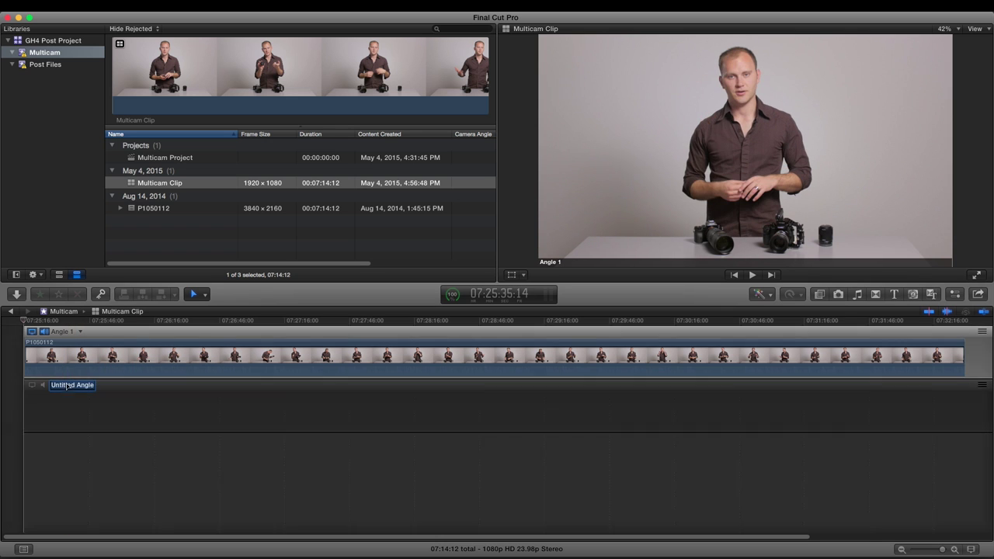
pyautogui.click(66, 385)
pyautogui.write('Ang')
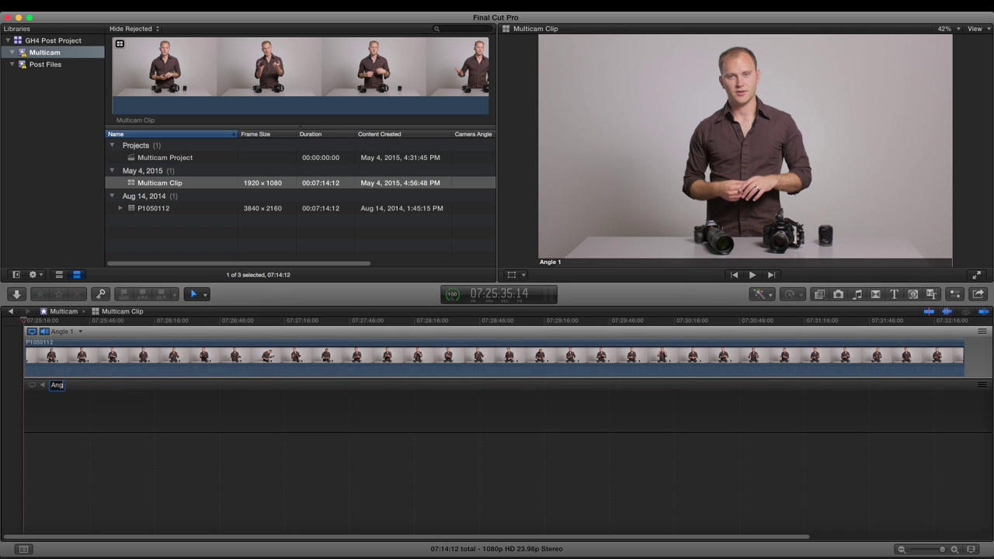
pyautogui.write('le 2')
pyautogui.press('Return')
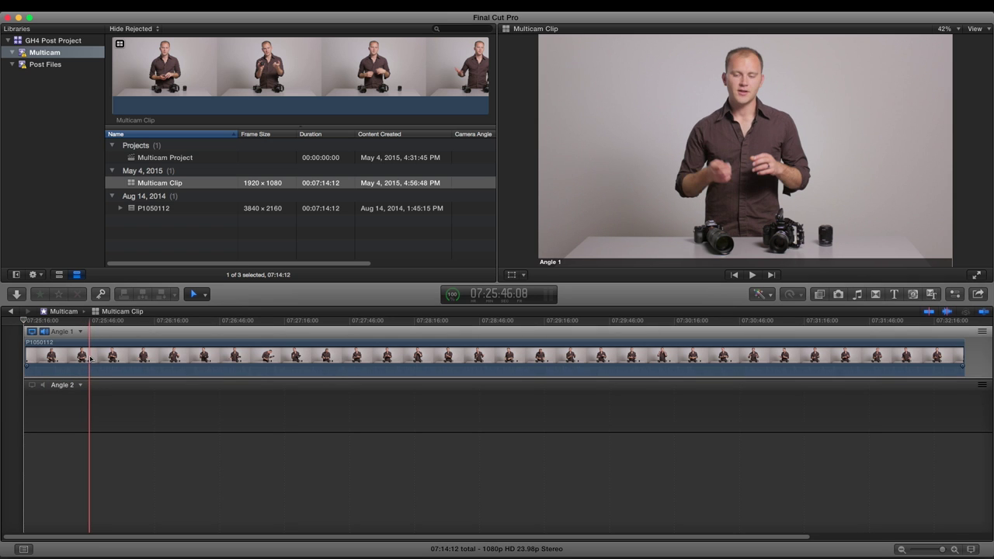
pyautogui.moveTo(72, 359); pyautogui.dragTo(68, 406)
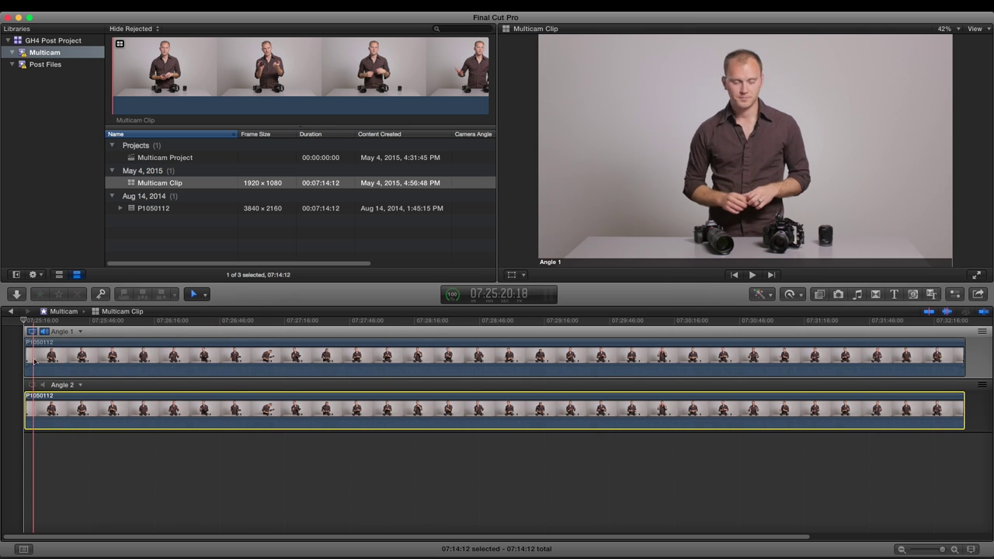
pyautogui.click(32, 385)
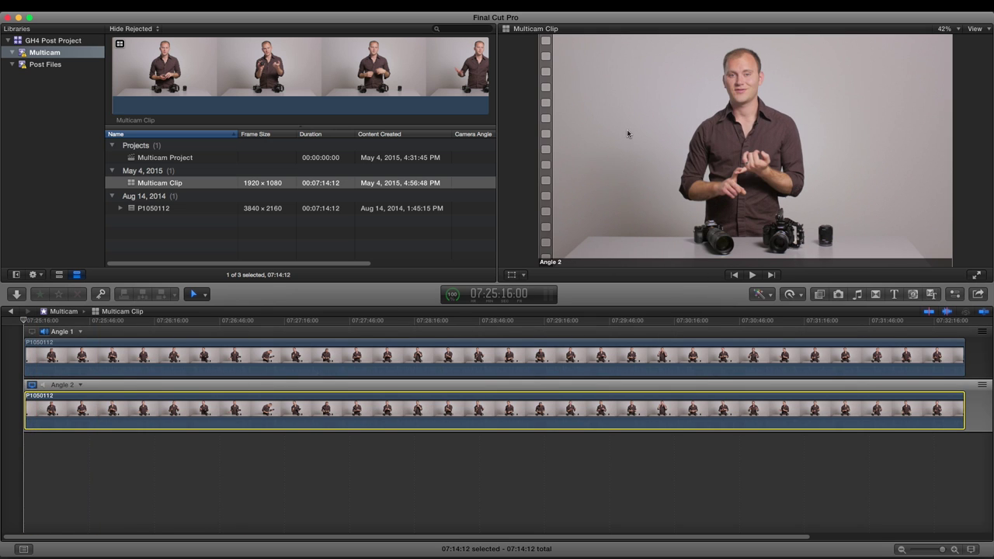
# Scale the Angle 2 copy to 186% and move it to frame the presenter's face tightly.
pyautogui.click(954, 294)
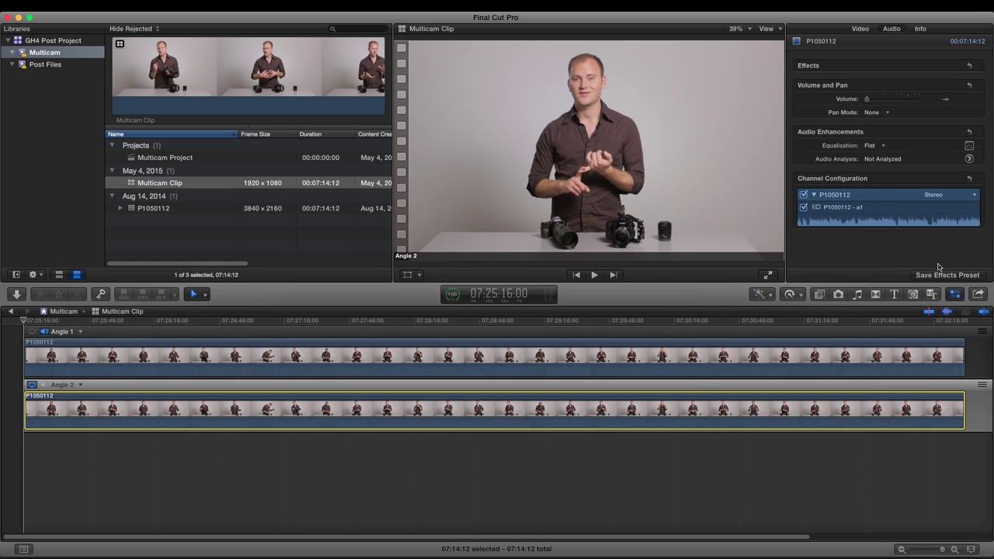
pyautogui.click(865, 31)
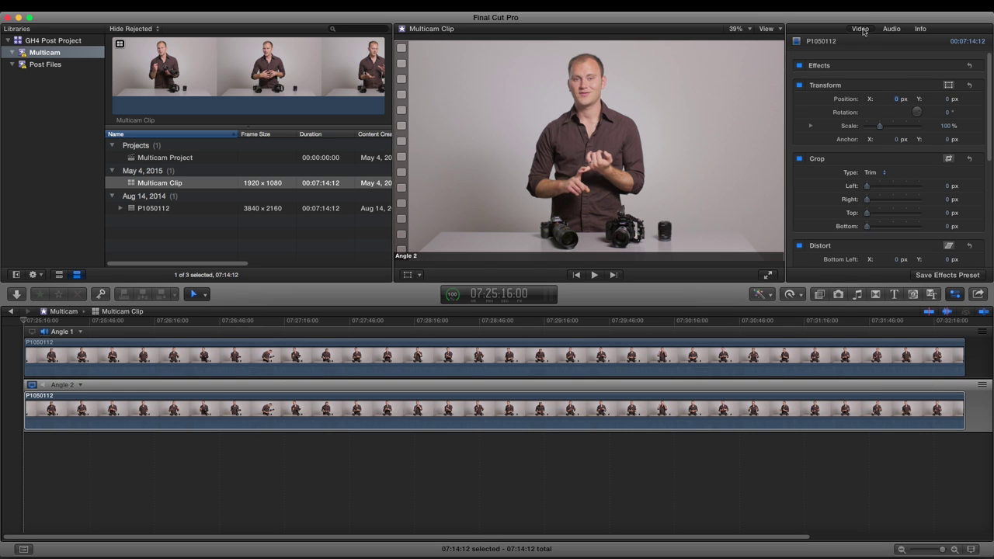
pyautogui.moveTo(881, 128); pyautogui.dragTo(890, 131)
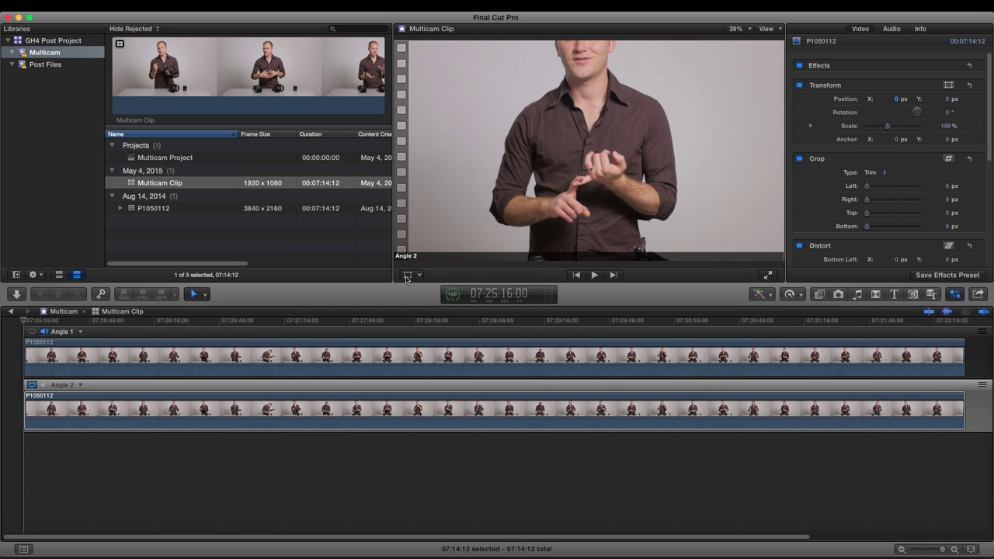
pyautogui.moveTo(888, 126); pyautogui.dragTo(880, 131)
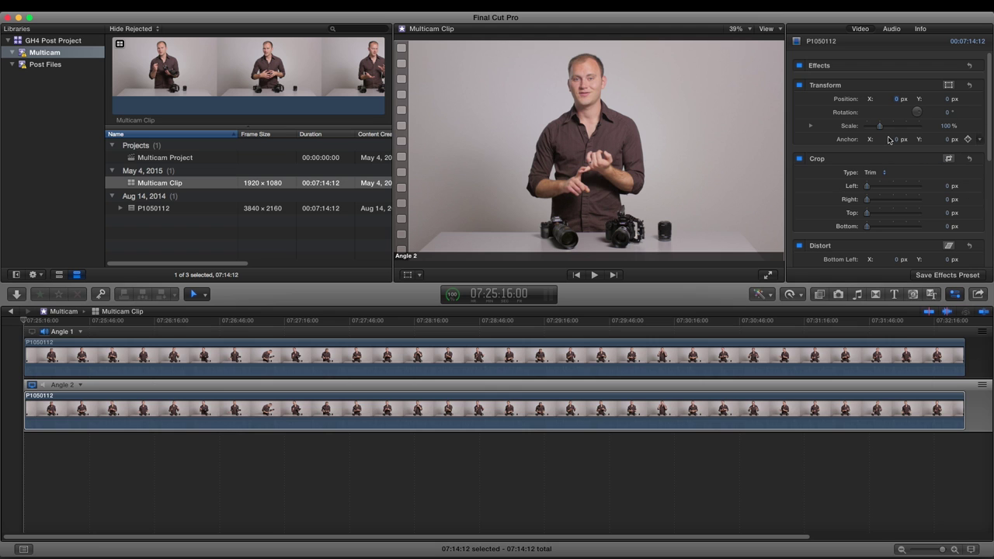
pyautogui.moveTo(881, 129); pyautogui.dragTo(886, 128)
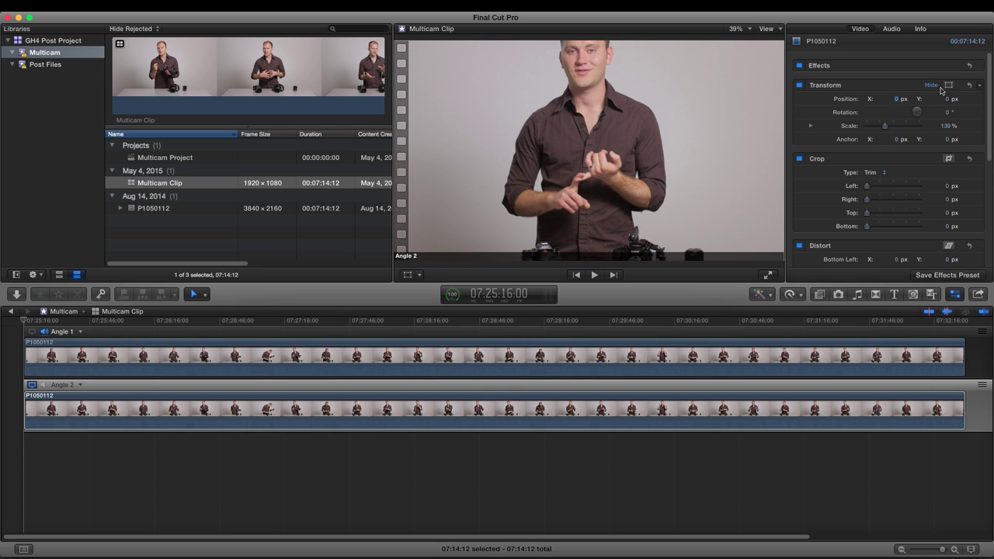
pyautogui.click(948, 85)
pyautogui.moveTo(572, 170)
pyautogui.mouseDown()
pyautogui.moveTo(569, 146)
pyautogui.moveTo(575, 156)
pyautogui.mouseUp()
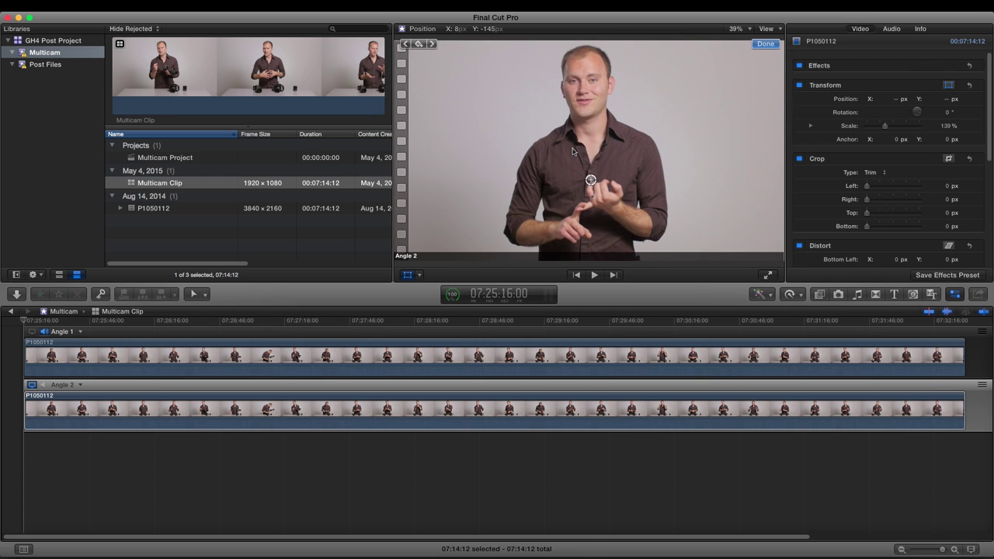
pyautogui.click(891, 131)
pyautogui.moveTo(682, 111); pyautogui.dragTo(690, 151)
pyautogui.press('a')
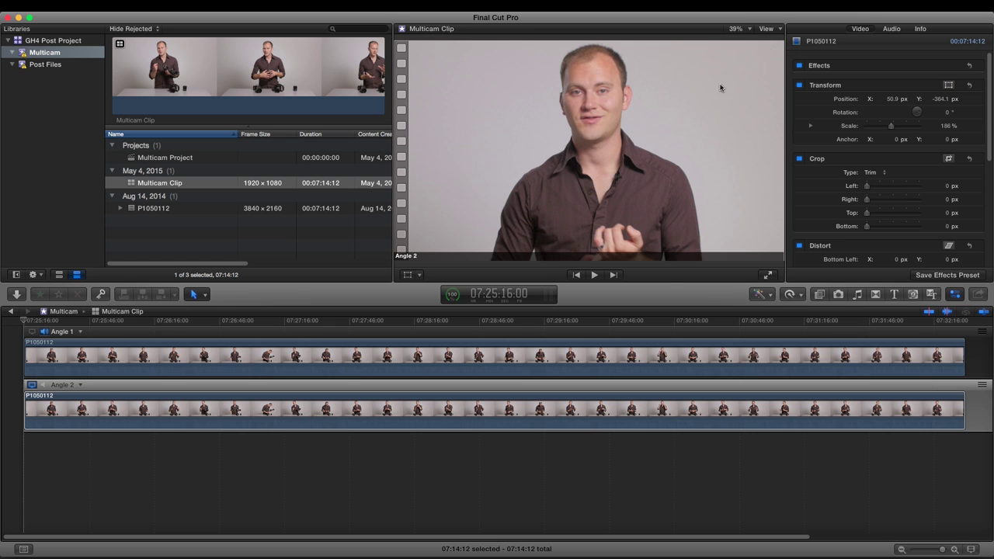
pyautogui.click(226, 408)
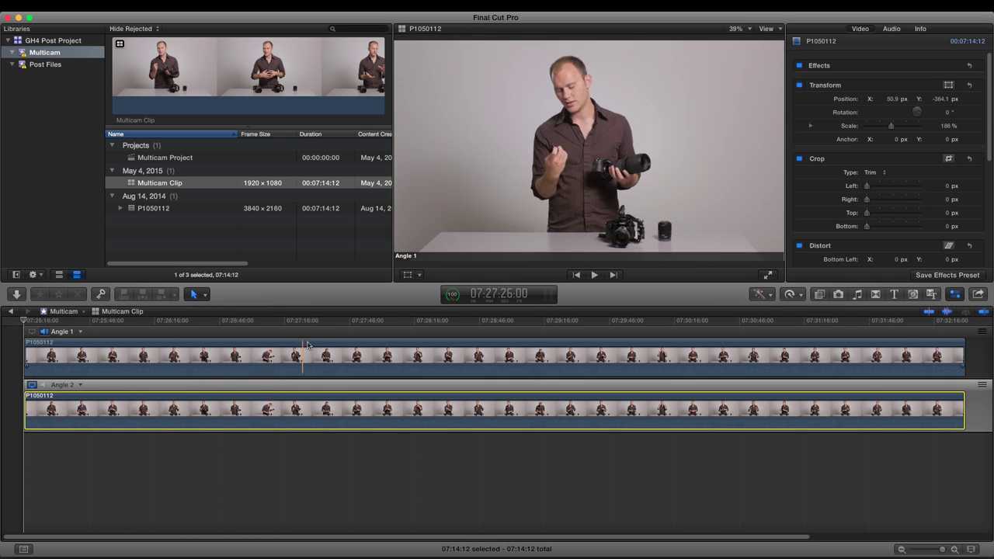
pyautogui.click(31, 331)
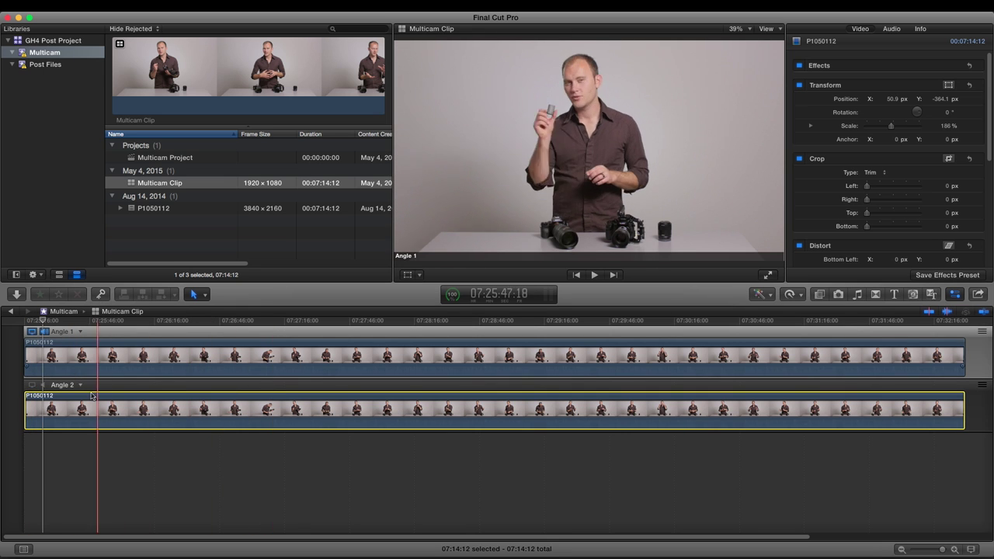
pyautogui.click(31, 384)
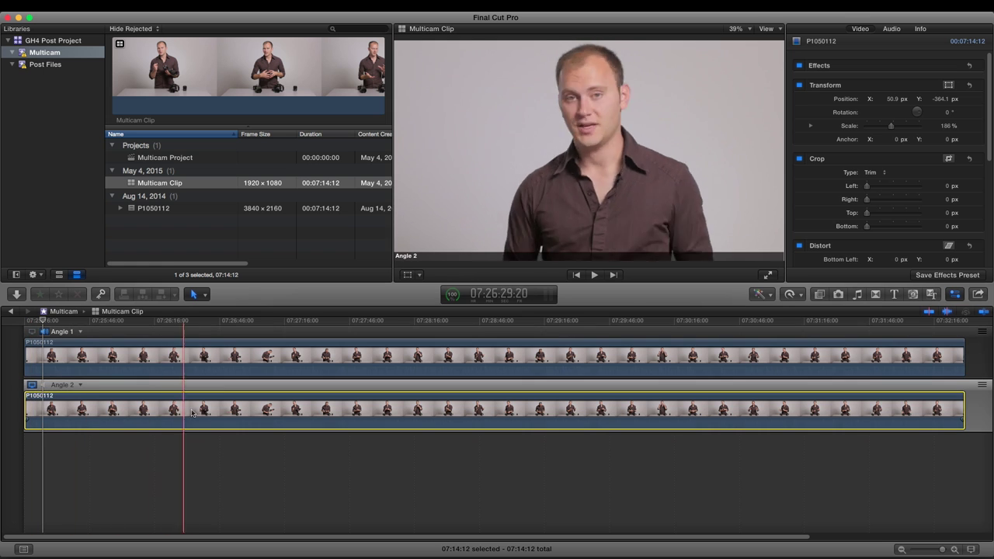
pyautogui.click(251, 420)
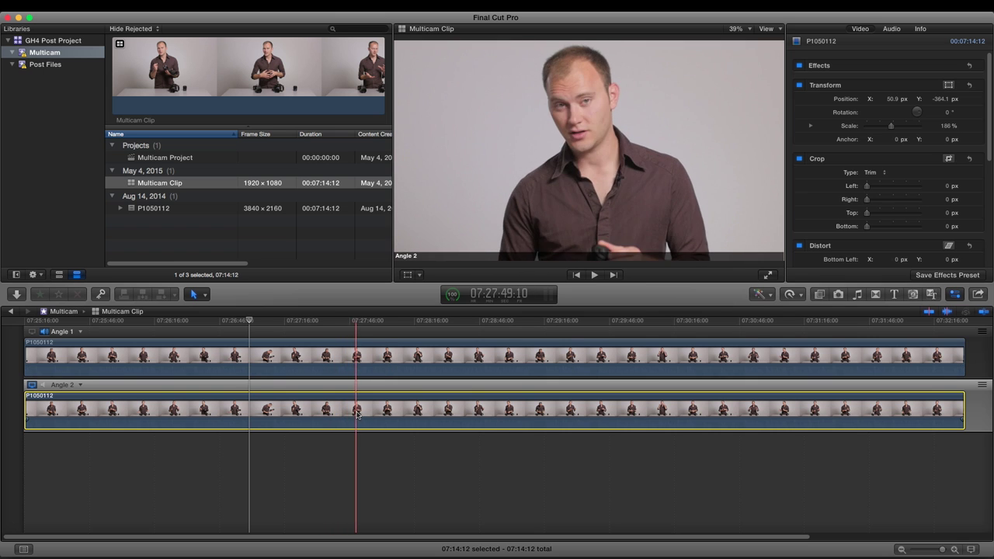
# Apply the Sharpen effect to the Angle 2 clip with Amount set to 1.5.
pyautogui.click(819, 296)
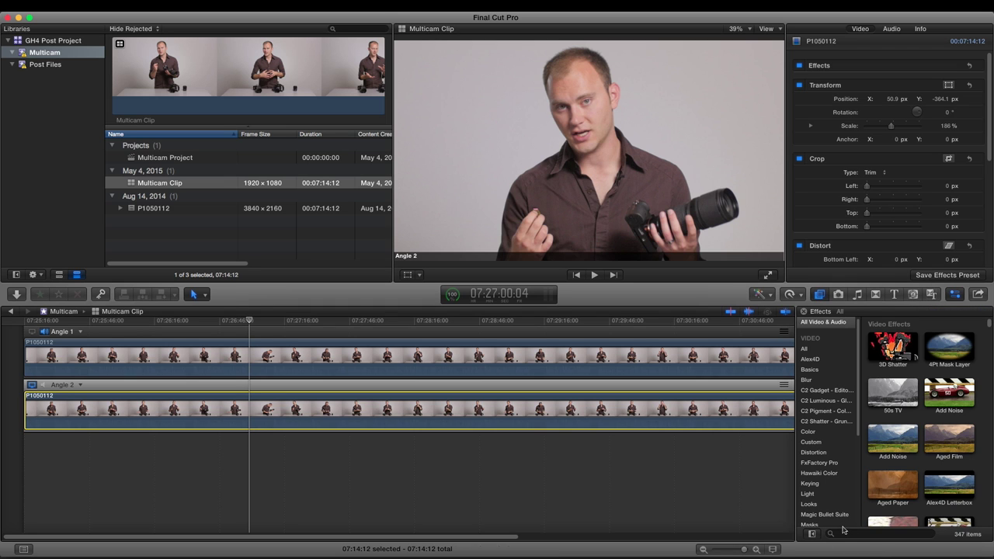
pyautogui.click(844, 531)
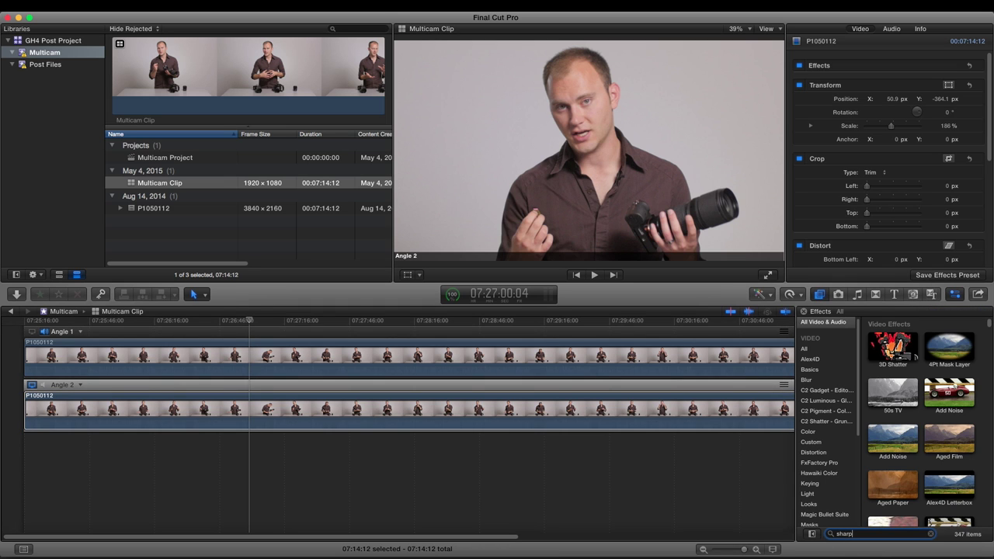
pyautogui.click(892, 342)
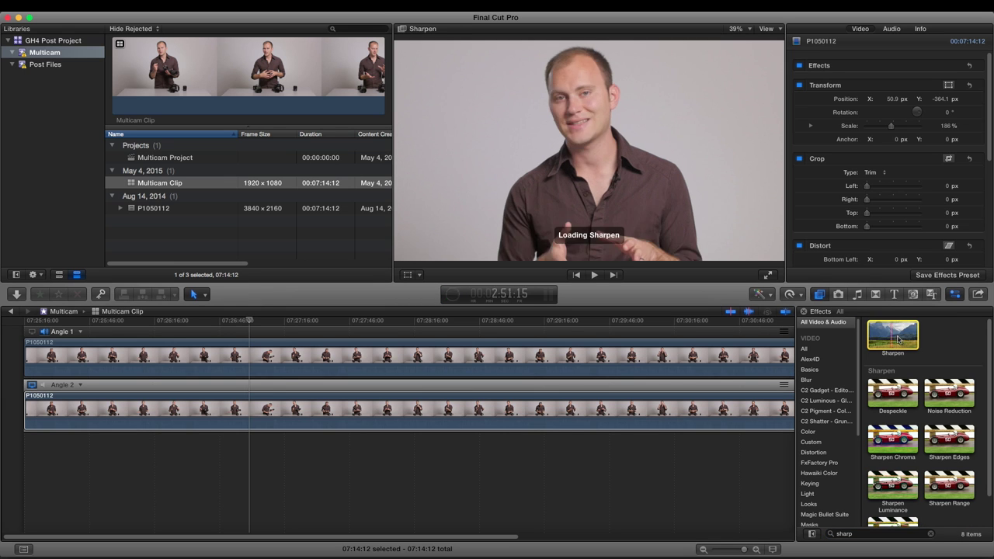
pyautogui.moveTo(894, 338); pyautogui.dragTo(382, 410)
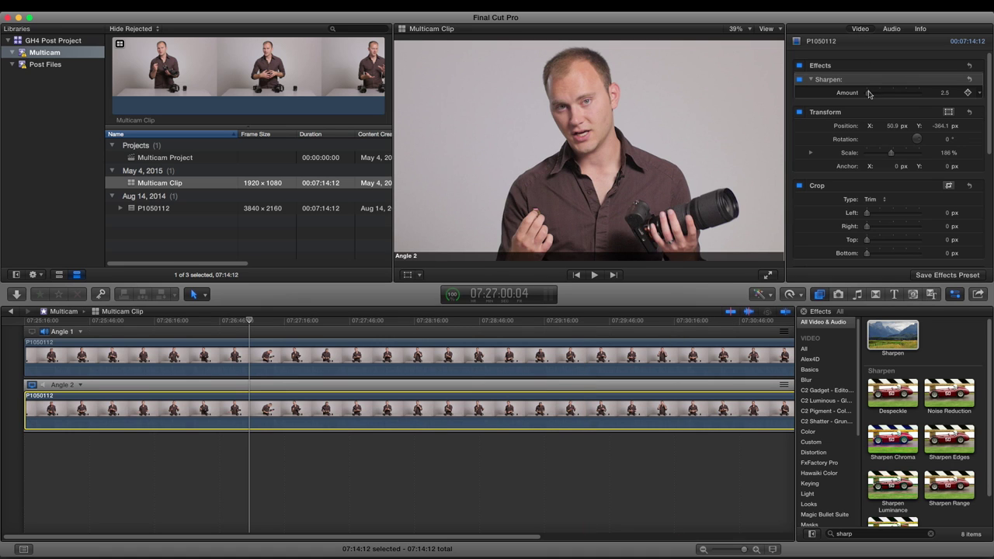
pyautogui.click(946, 92)
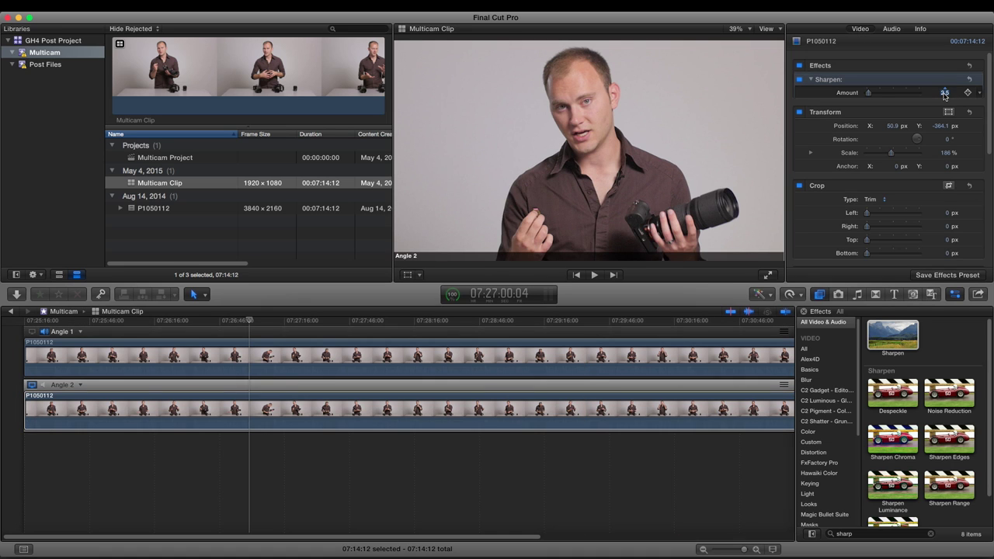
pyautogui.write('1.5')
pyautogui.click(312, 381)
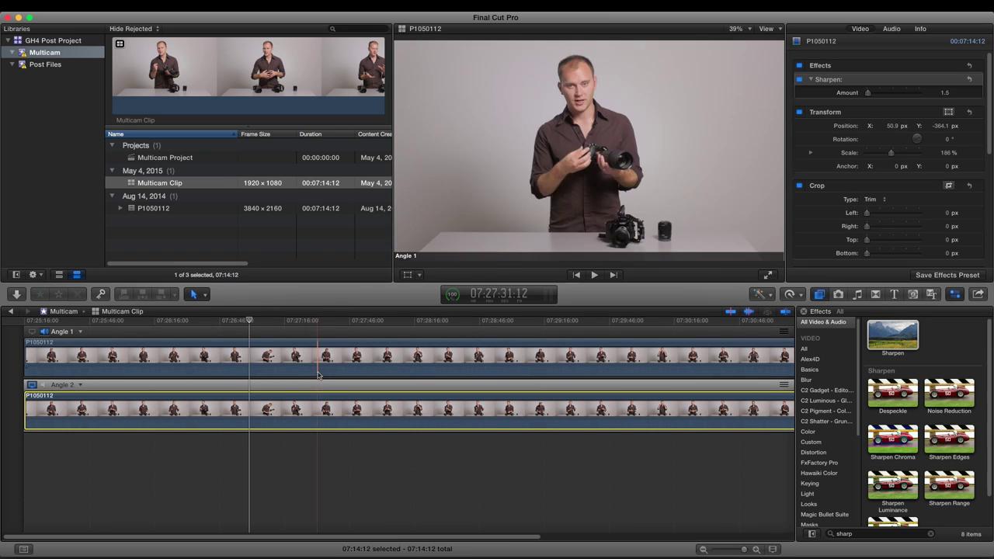
pyautogui.doubleClick(158, 158)
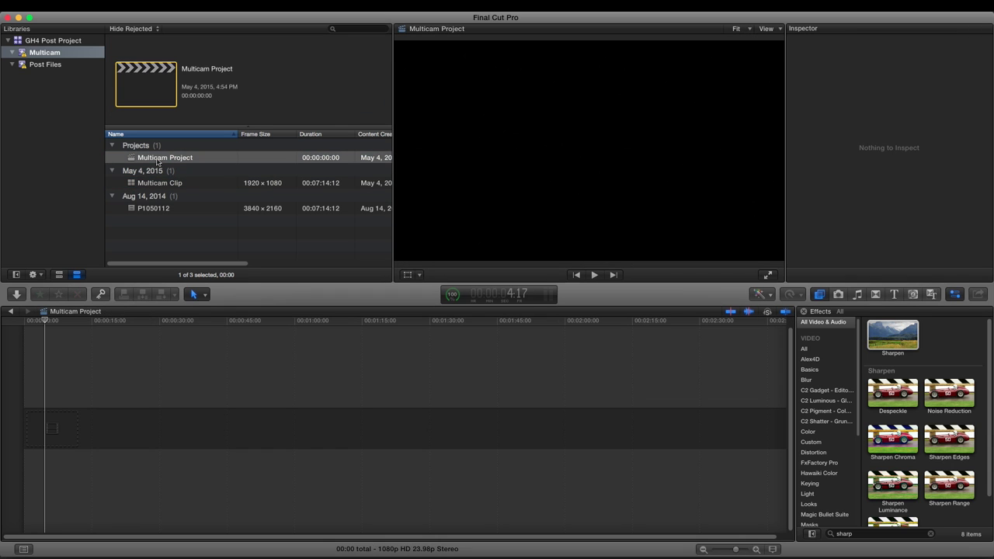
# Place Multicam Clip in Multicam Project, hide Effects and Inspector, and show the angles view.
pyautogui.moveTo(131, 184); pyautogui.dragTo(40, 405)
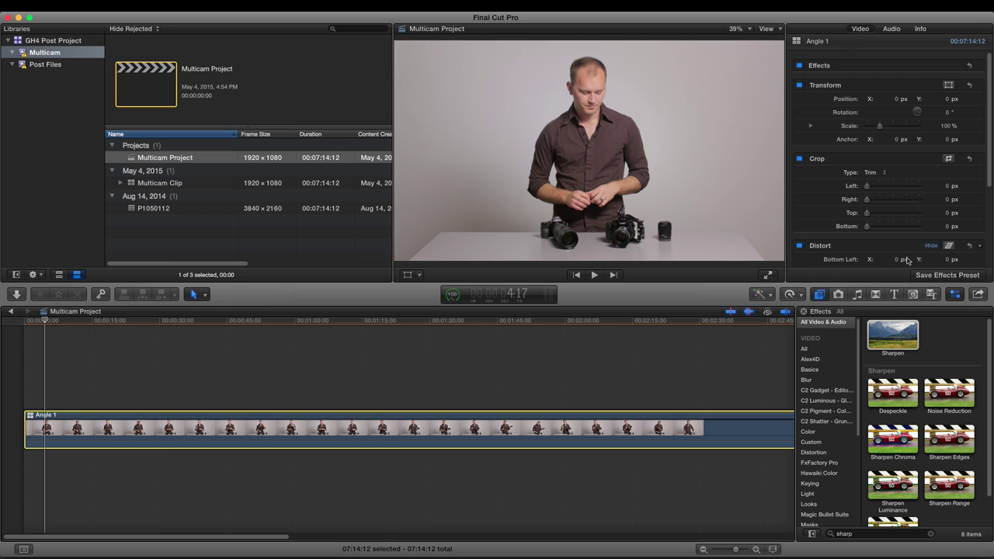
pyautogui.click(956, 296)
pyautogui.click(958, 296)
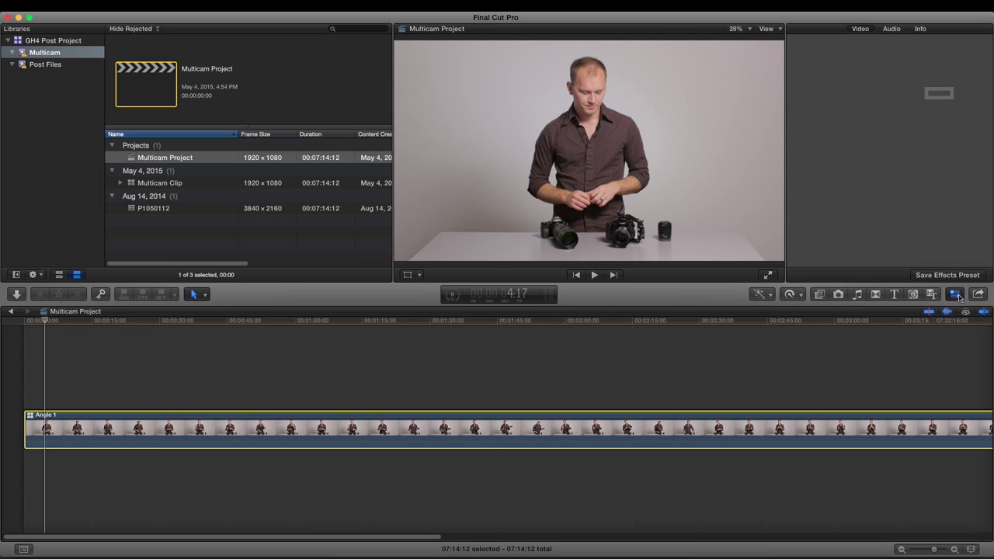
pyautogui.click(976, 29)
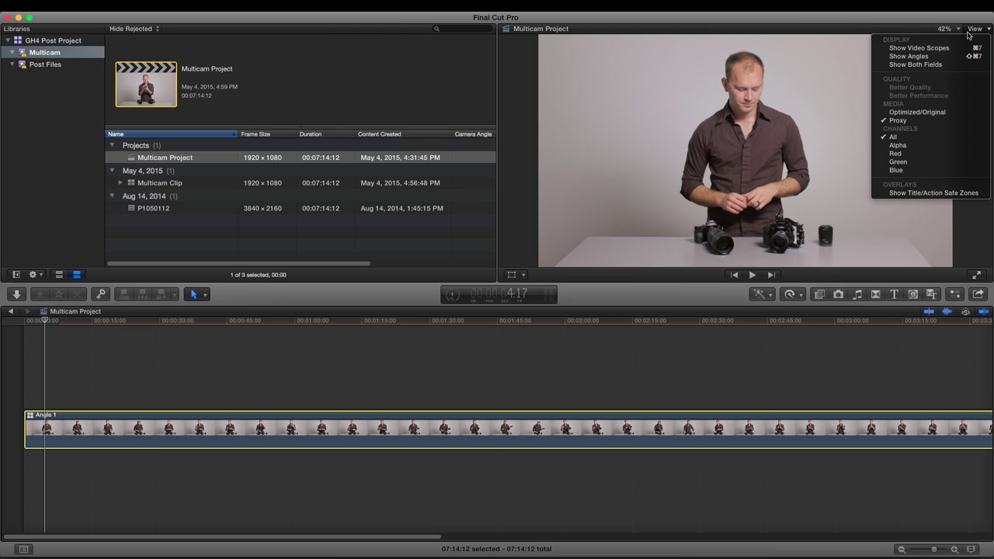
pyautogui.click(938, 57)
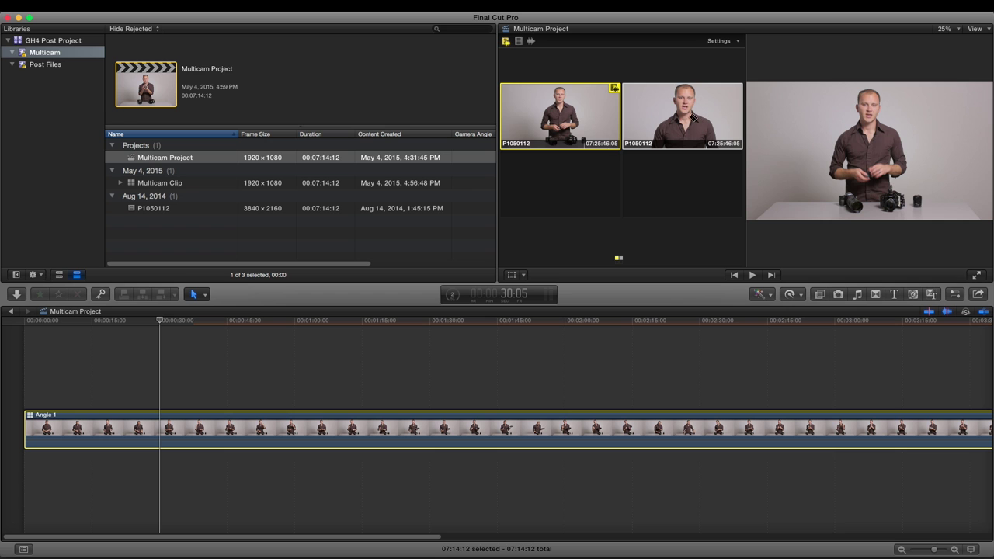
# Live-cut during playback from Angle 1 to Angle 2, back to Angle 1, then Angle 2.
pyautogui.press('space')
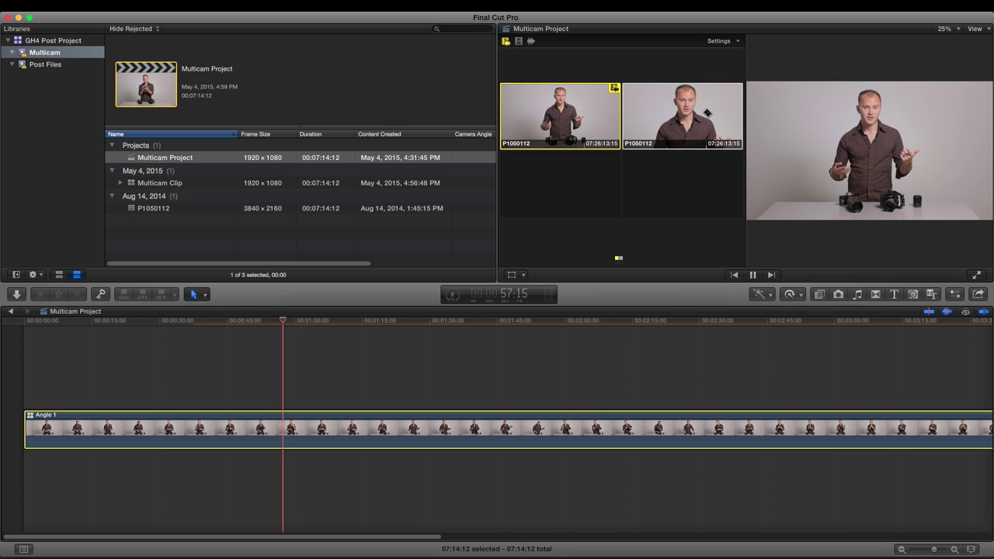
pyautogui.click(707, 113)
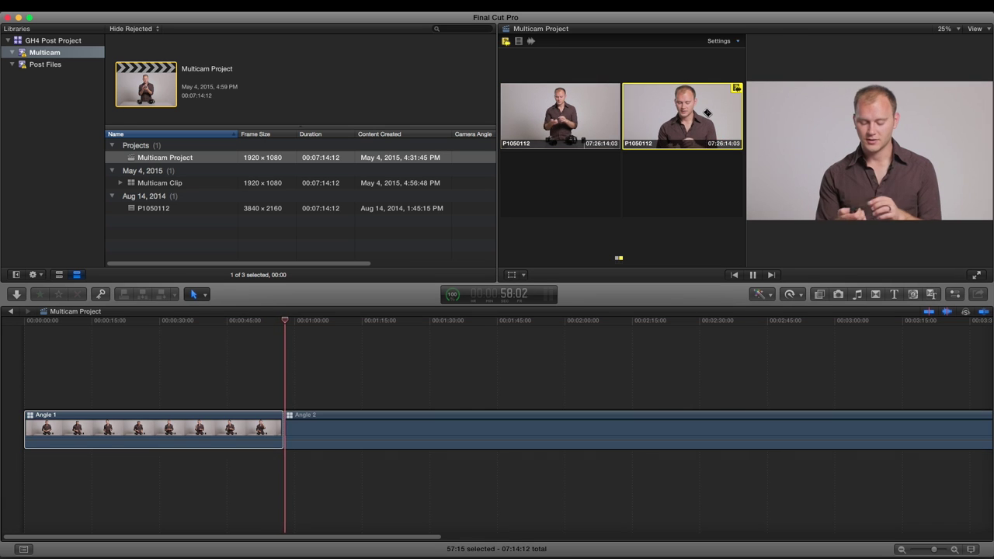
pyautogui.click(579, 110)
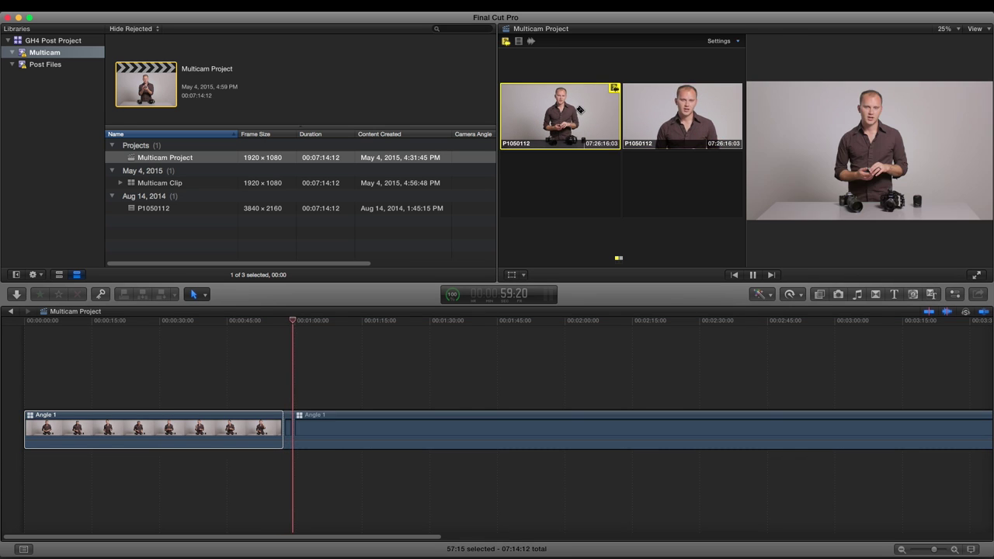
pyautogui.click(688, 115)
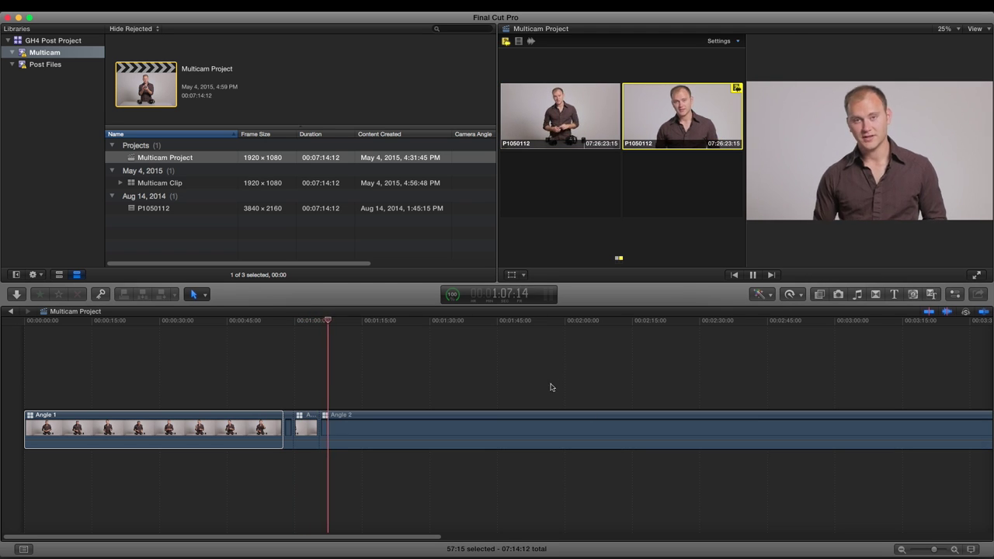
pyautogui.press('space')
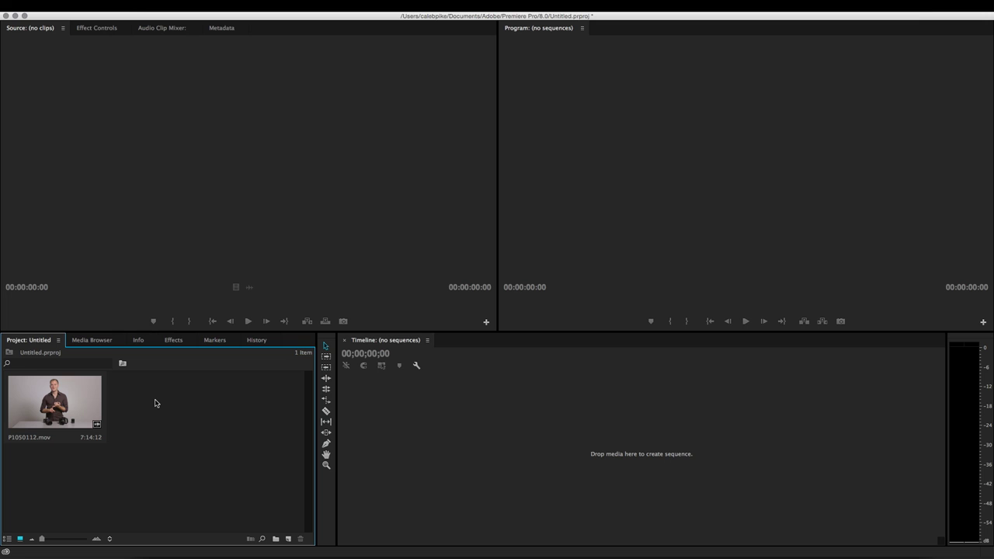
# Duplicate P1050112.mov in the Project panel, creating P1050112.mov Copy 01, and select both clips.
pyautogui.click(47, 398)
pyautogui.rightClick(59, 403)
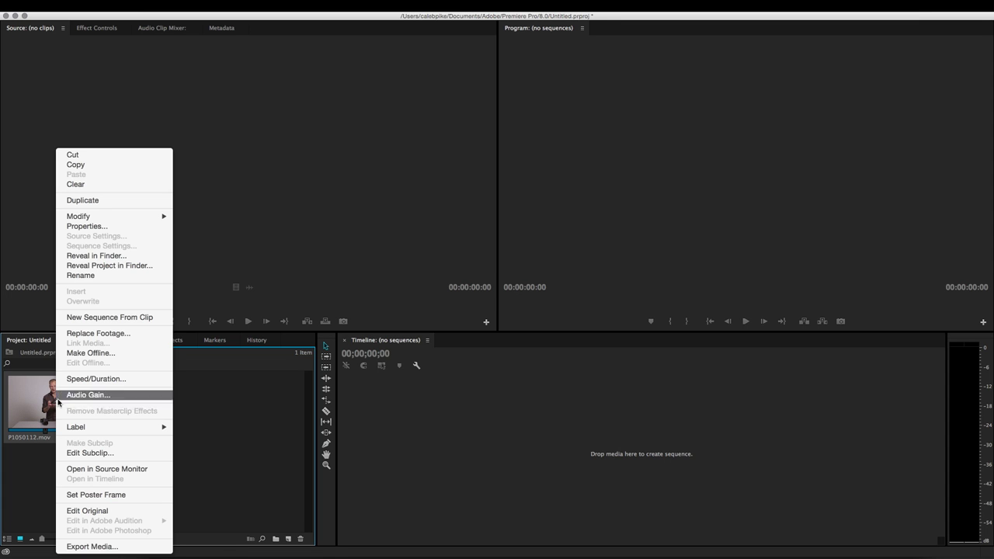
pyautogui.click(143, 200)
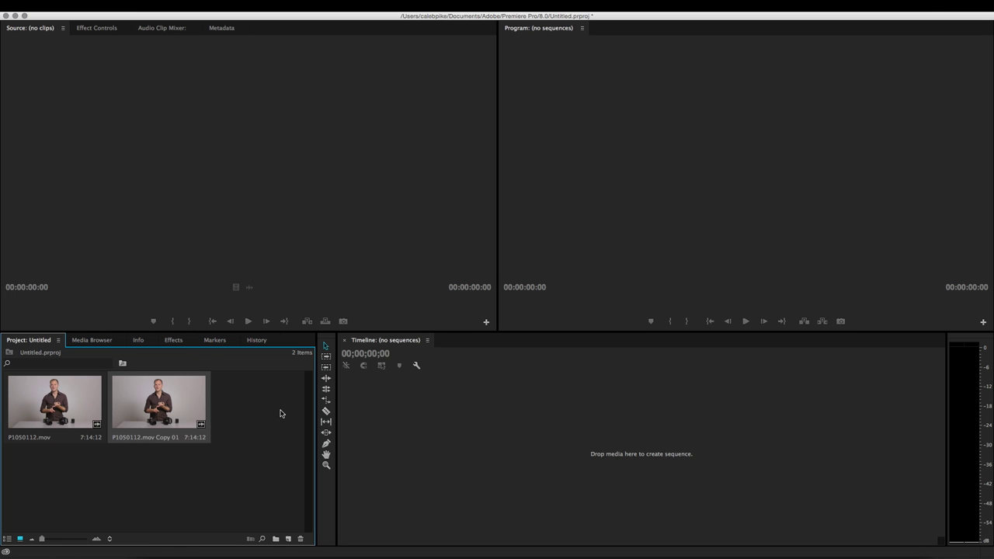
pyautogui.moveTo(272, 411); pyautogui.dragTo(140, 411)
pyautogui.rightClick(149, 405)
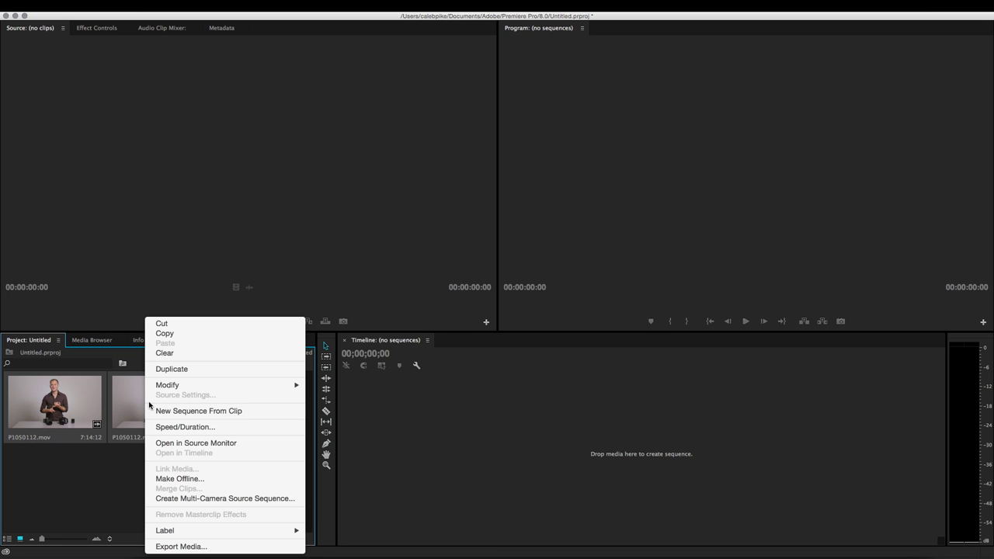
# Create an Audio-synced multi-camera source sequence, toggling the Processed Clips bin option.
pyautogui.click(285, 502)
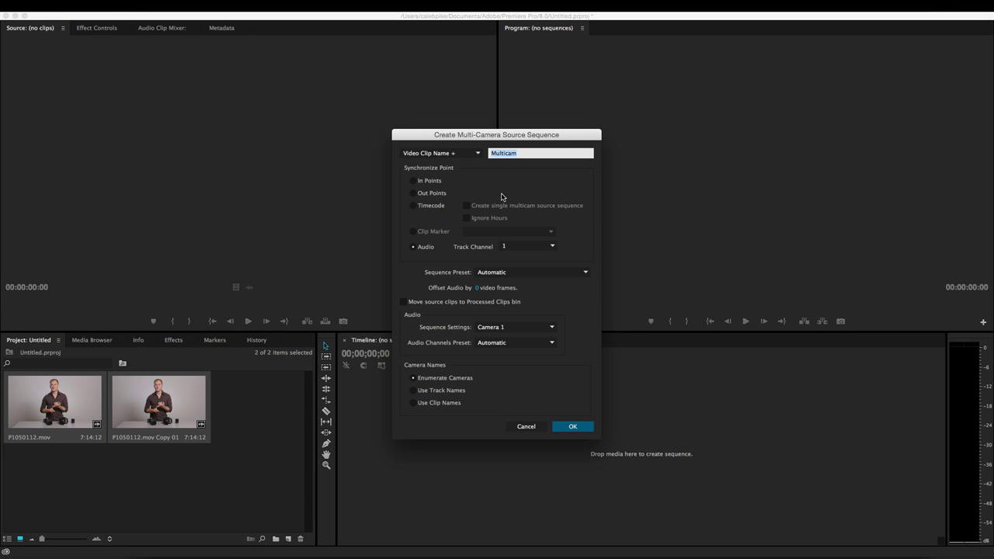
pyautogui.click(426, 248)
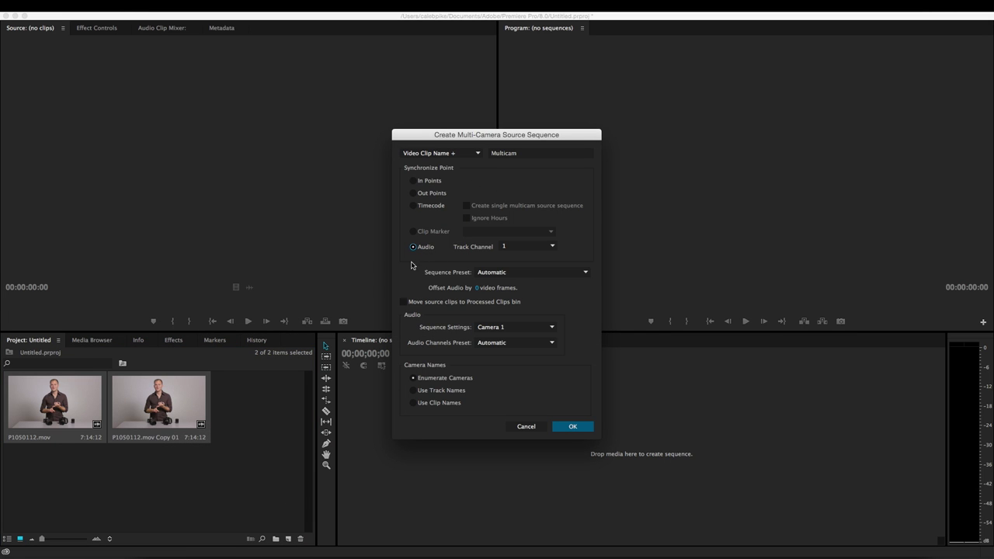
pyautogui.click(404, 301)
pyautogui.click(575, 427)
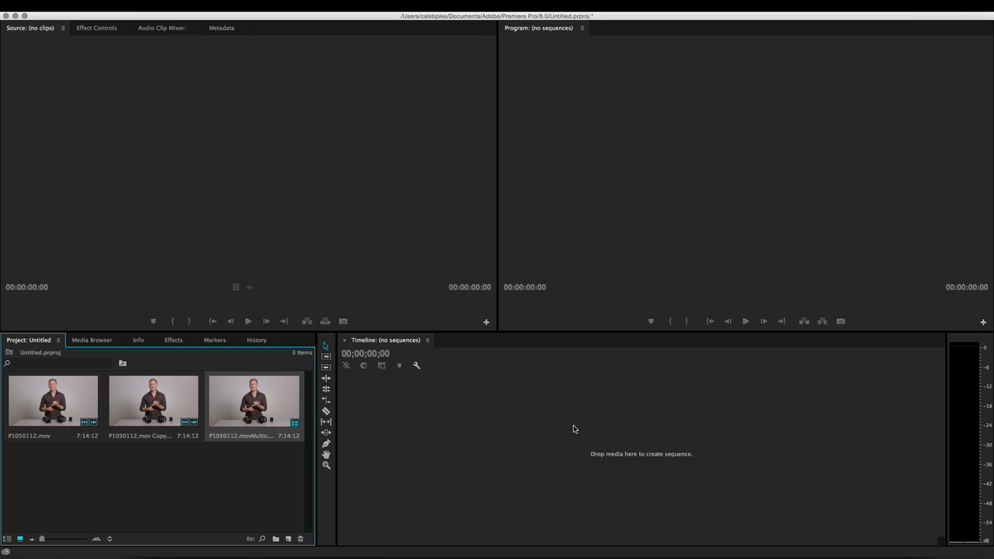
# Create the P1050112 sequence holding the [MC1] P1050112.mov multicam clip on V1/A1, then scrub its opening.
pyautogui.click(250, 485)
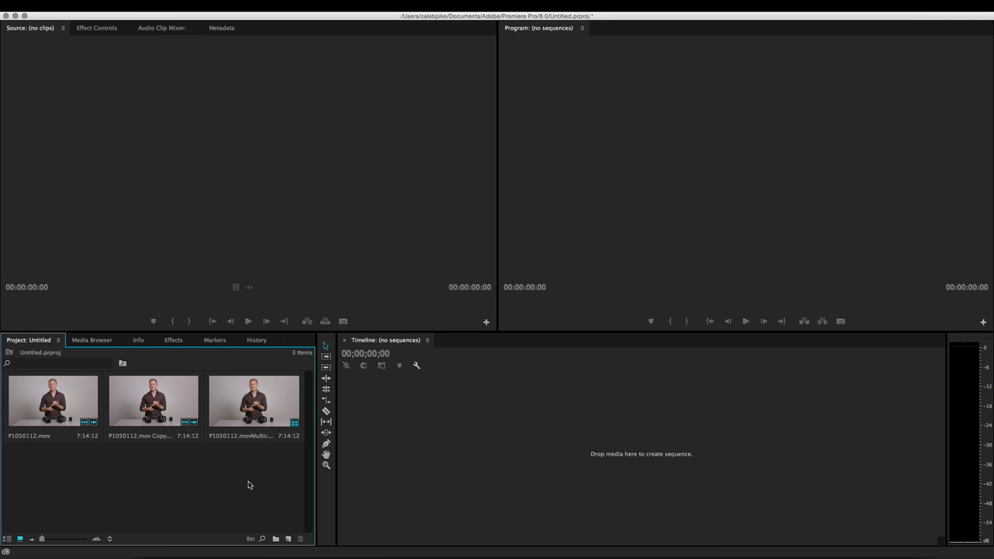
pyautogui.click(227, 402)
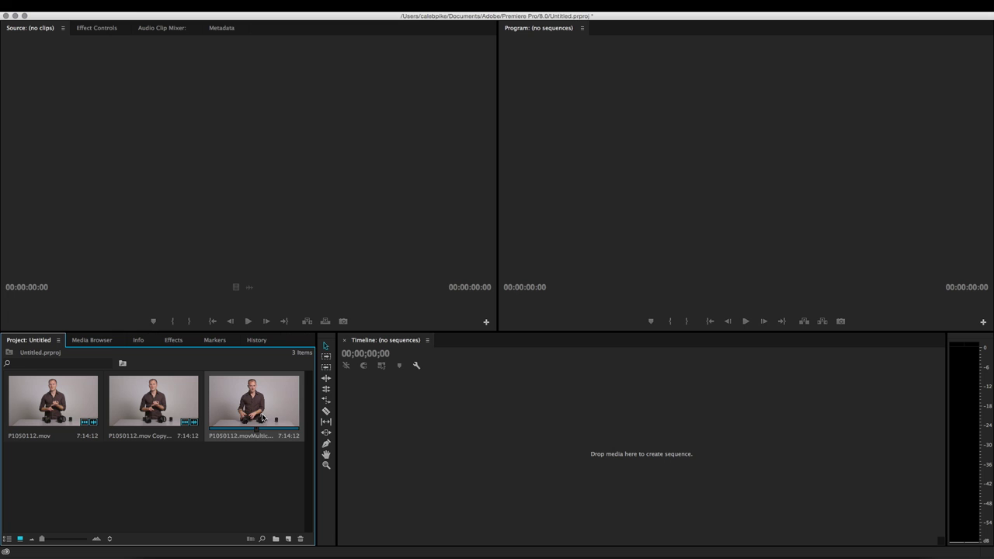
pyautogui.click(261, 504)
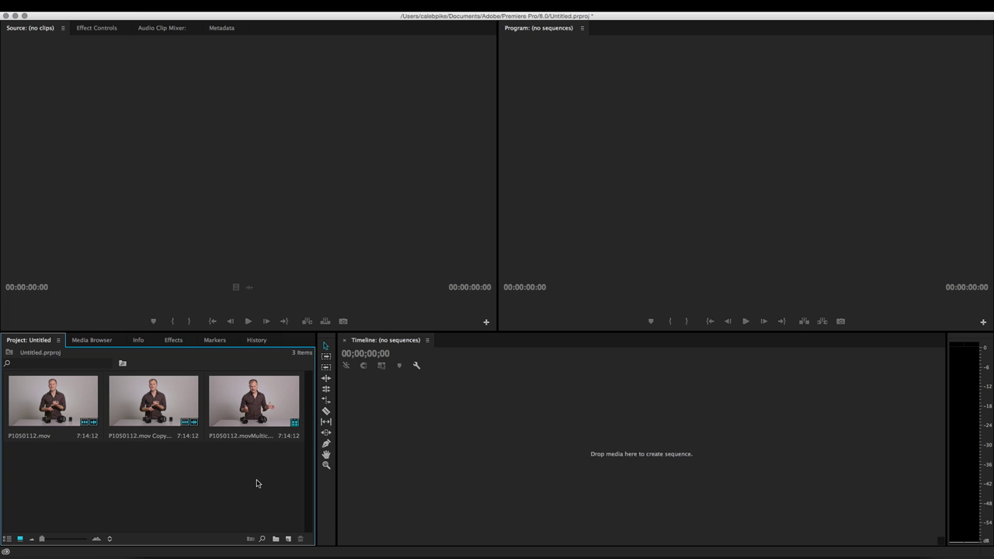
pyautogui.click(241, 400)
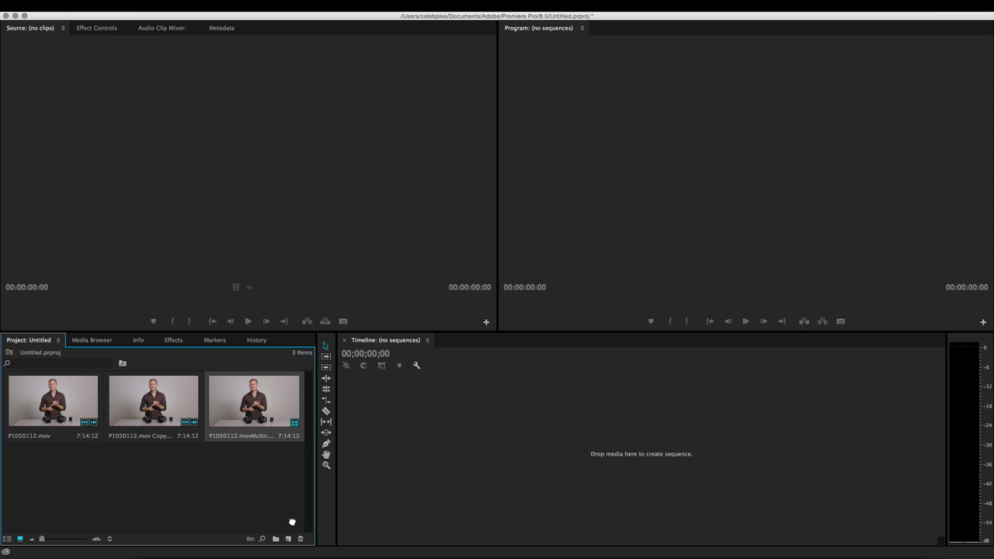
pyautogui.moveTo(292, 522); pyautogui.dragTo(288, 537)
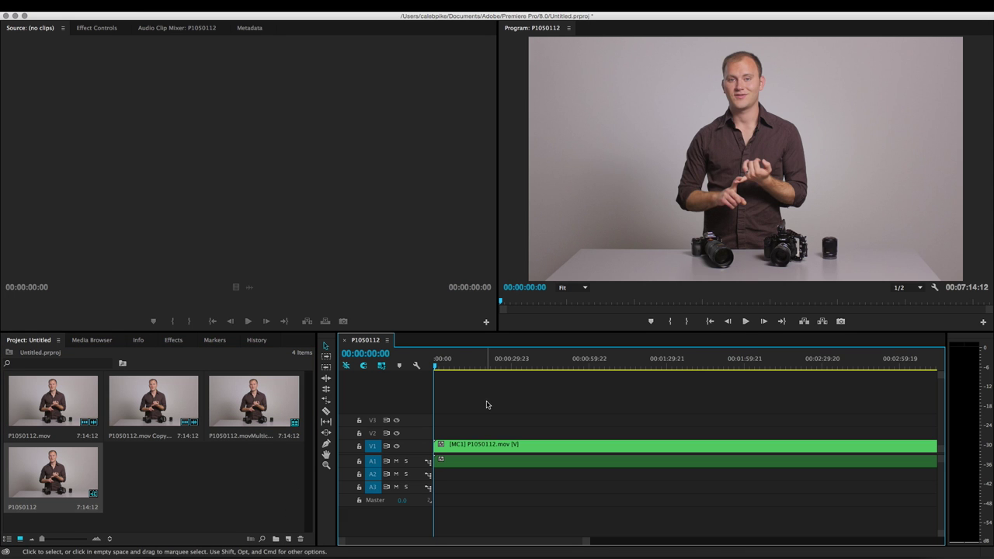
pyautogui.moveTo(453, 361); pyautogui.dragTo(481, 363)
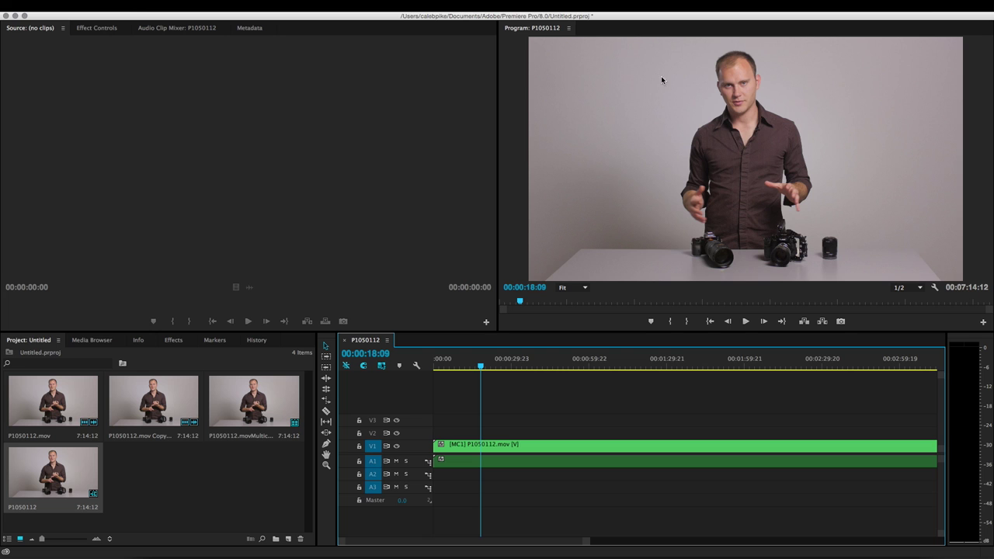
# Switch the Program monitor to Multi-Camera view, then open the nested P1050112.movMulticam source sequence.
pyautogui.click(935, 288)
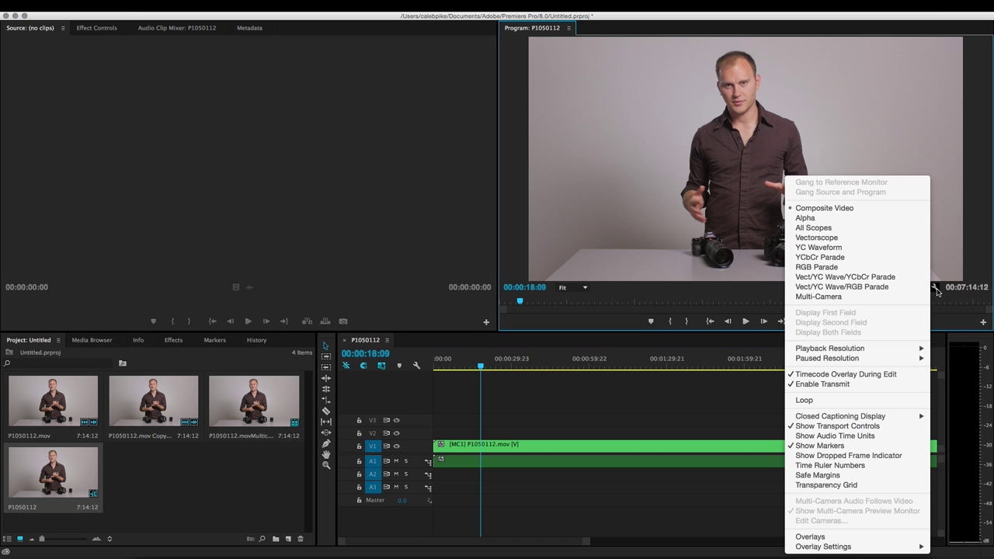
pyautogui.click(838, 297)
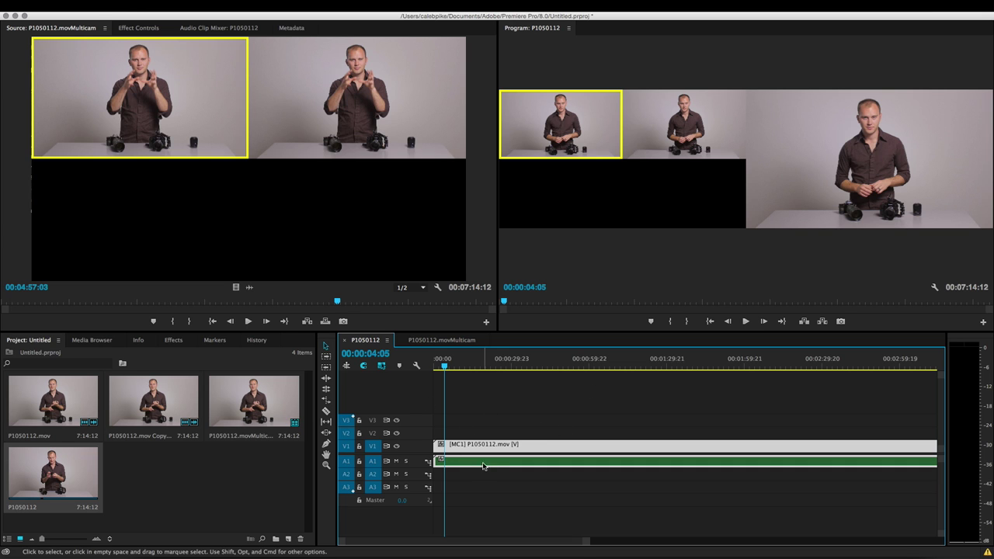
pyautogui.click(469, 411)
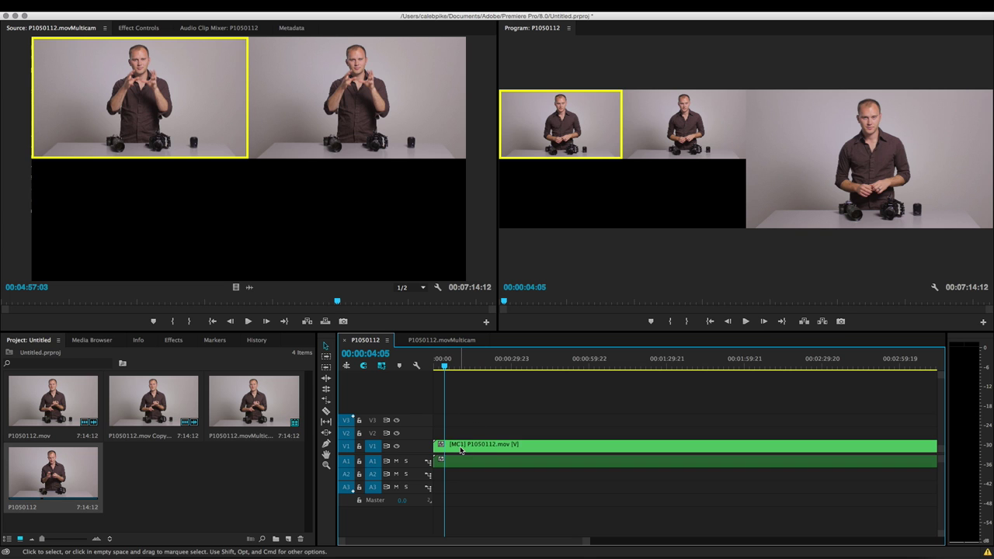
pyautogui.click(462, 449)
pyautogui.keyDown('super'); pyautogui.doubleClick(463, 449); pyautogui.keyUp('super')
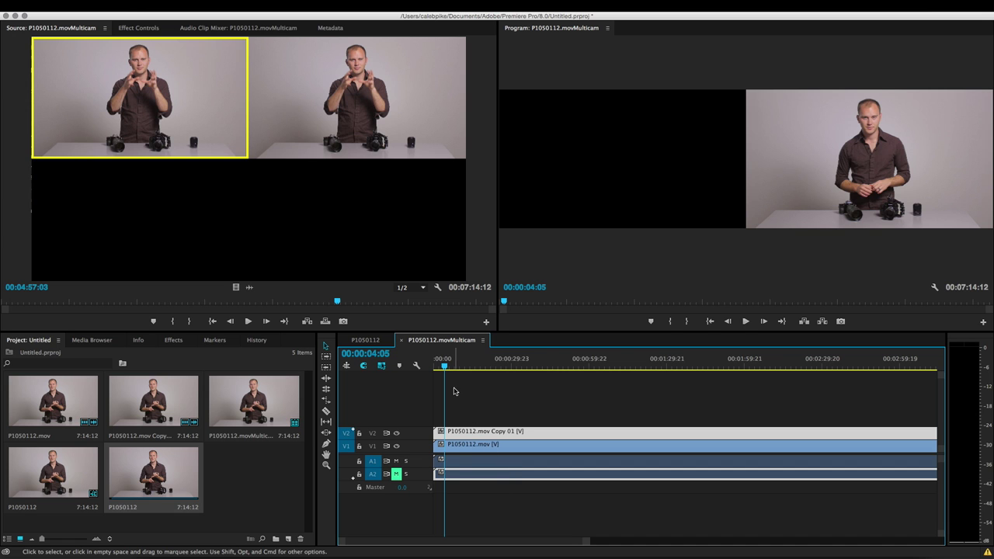
# Select the P1050112.mov Copy 01 clip on V2 and show its Motion properties in Effect Controls.
pyautogui.moveTo(454, 364)
pyautogui.mouseDown()
pyautogui.moveTo(494, 370)
pyautogui.moveTo(465, 370)
pyautogui.mouseUp()
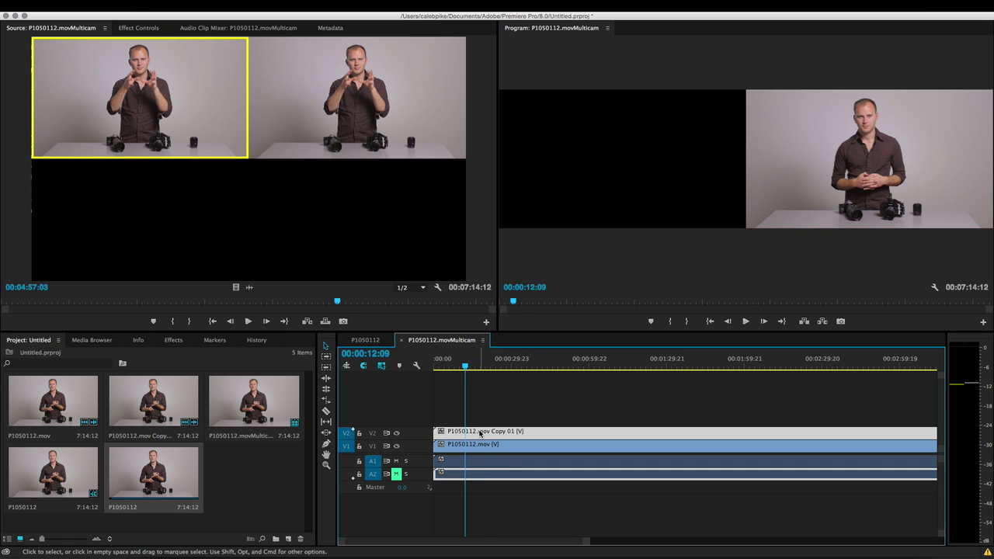
pyautogui.click(487, 437)
pyautogui.click(487, 434)
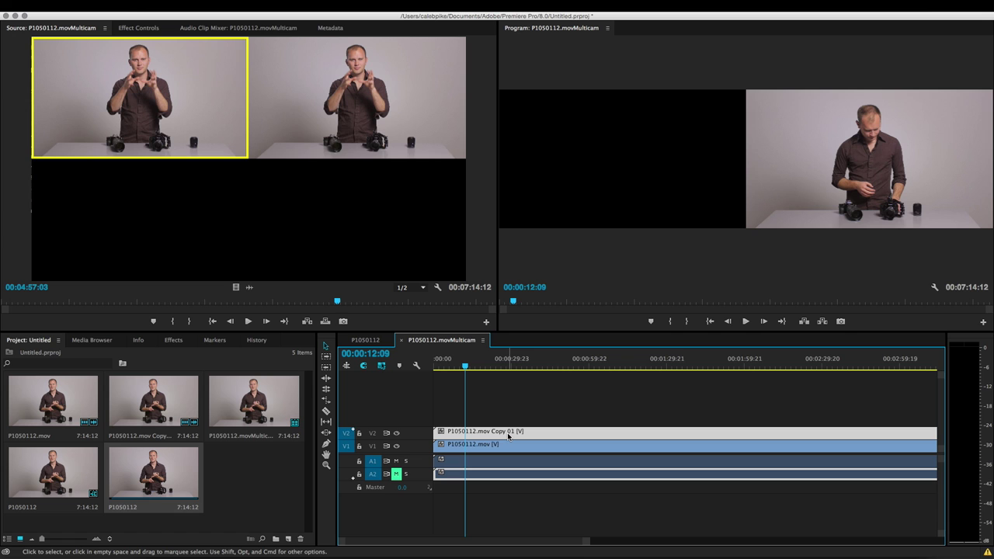
pyautogui.click(130, 27)
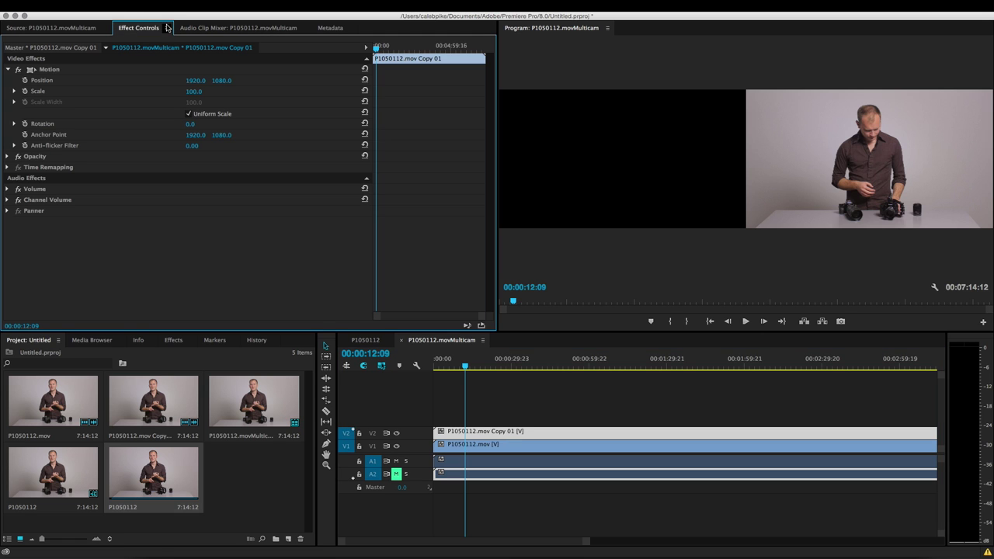
pyautogui.click(9, 69)
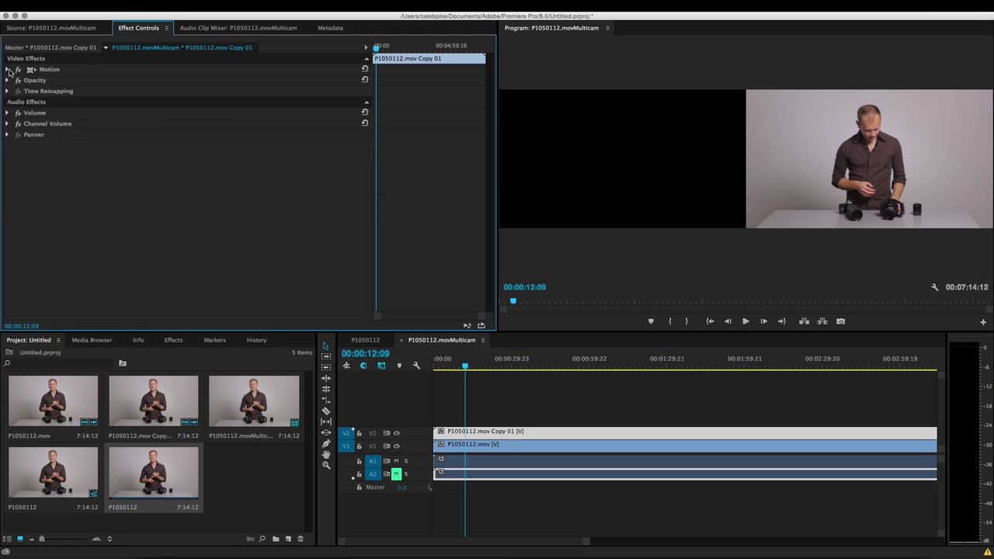
pyautogui.click(9, 70)
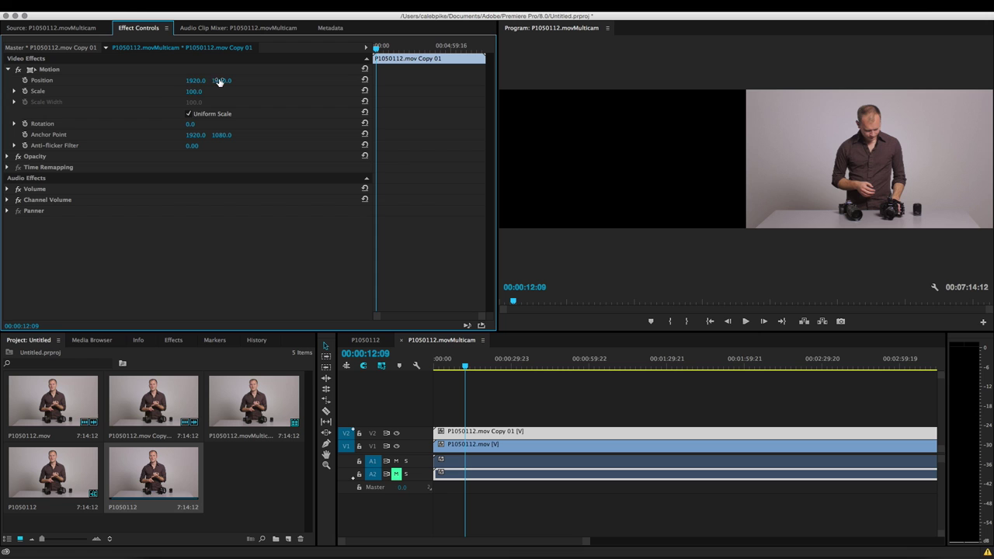
# Scale Copy 01 to 165% and set Position to 1920, 1678 for a head-and-chest close-up.
pyautogui.click(192, 92)
pyautogui.write('140')
pyautogui.press('Return')
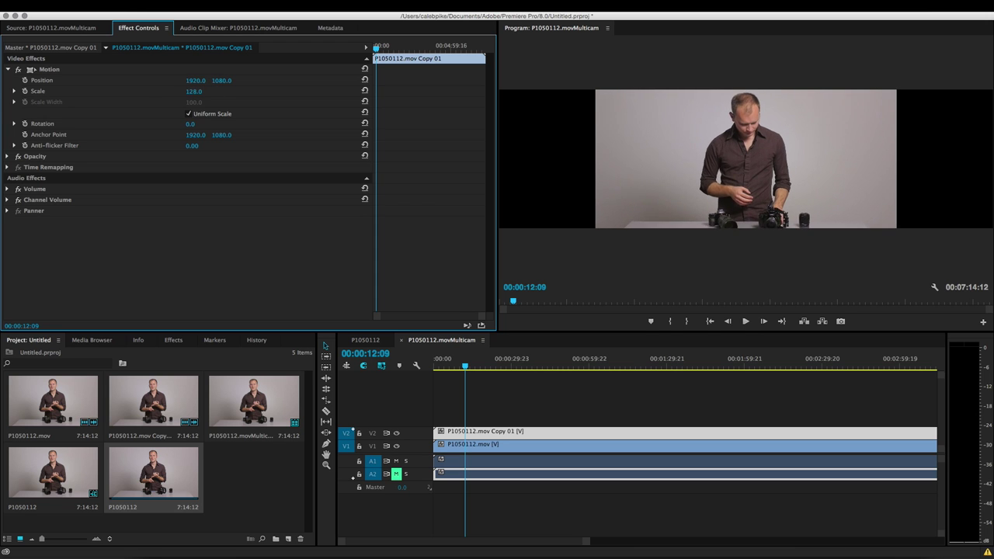
pyautogui.moveTo(193, 91); pyautogui.dragTo(212, 90)
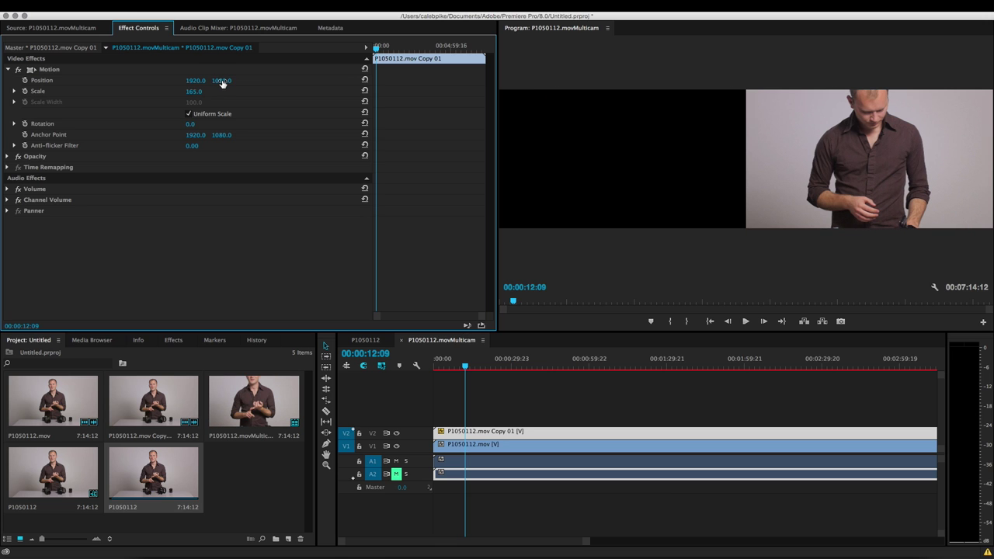
pyautogui.moveTo(221, 80); pyautogui.dragTo(277, 80)
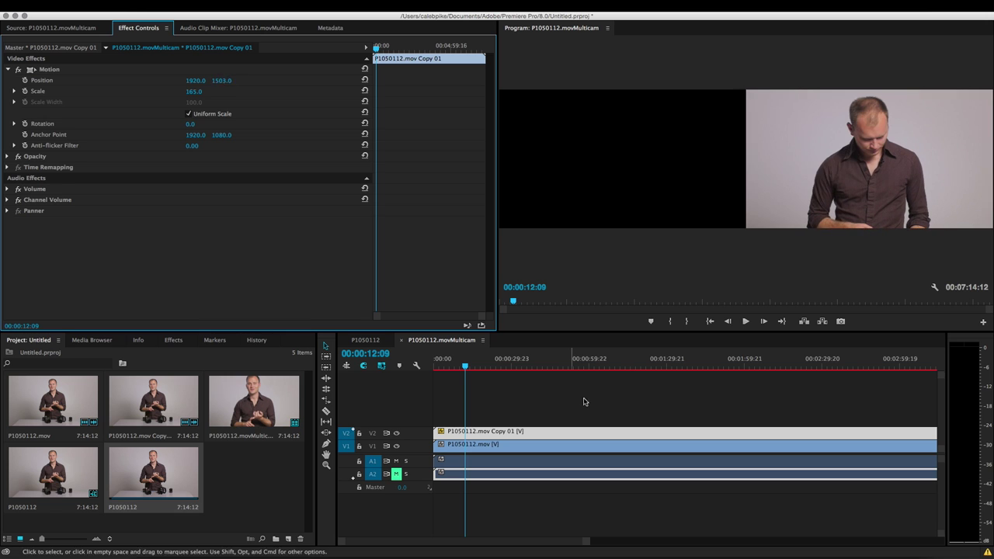
pyautogui.moveTo(574, 370); pyautogui.dragTo(486, 365)
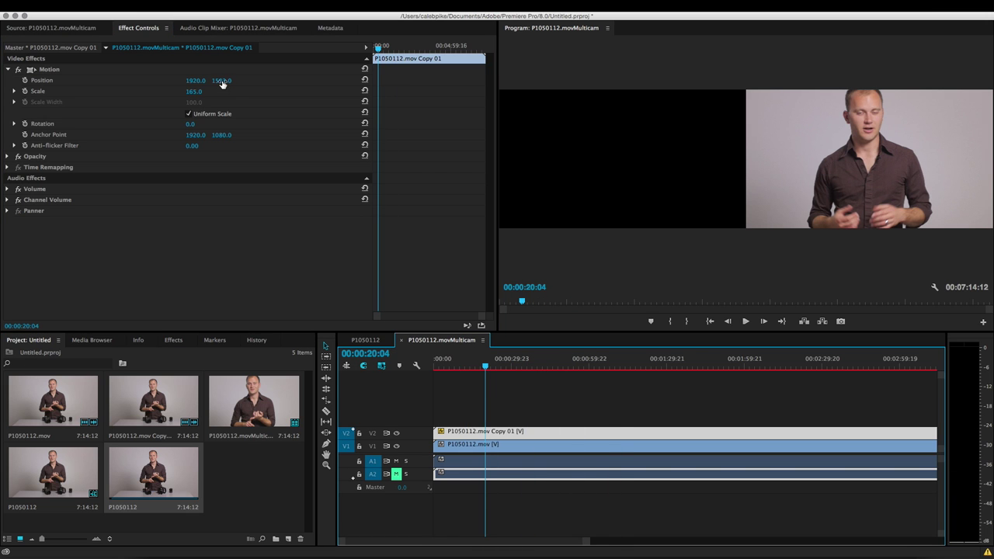
pyautogui.moveTo(222, 83); pyautogui.dragTo(889, 153)
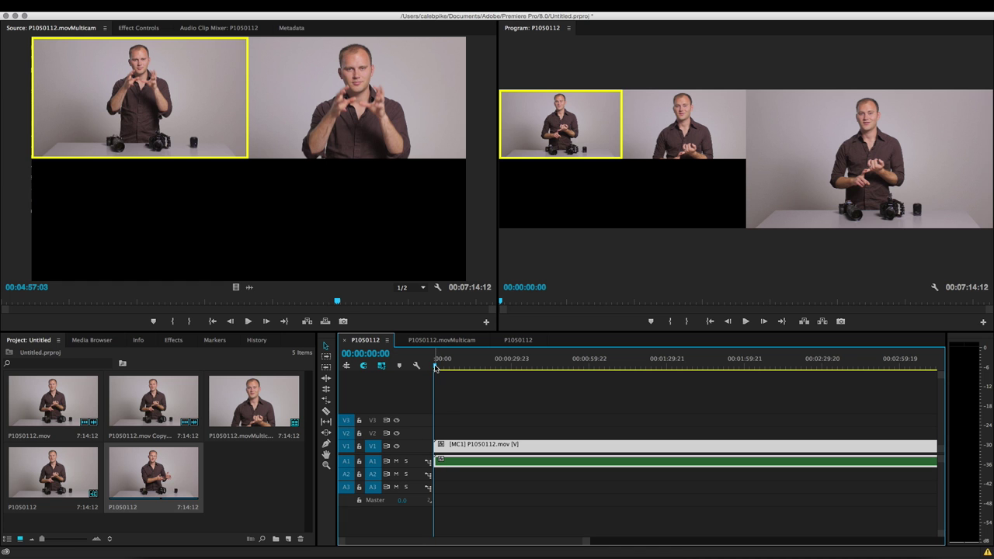
# During playback, live-cut between angle 2 and angle 1 twice using the multi-camera thumbnails.
pyautogui.press('space')
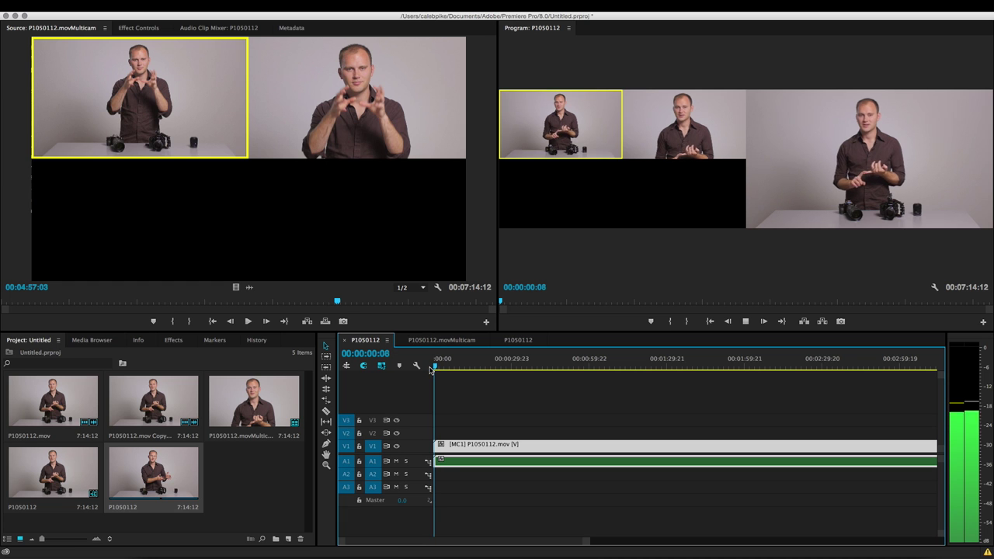
pyautogui.click(700, 117)
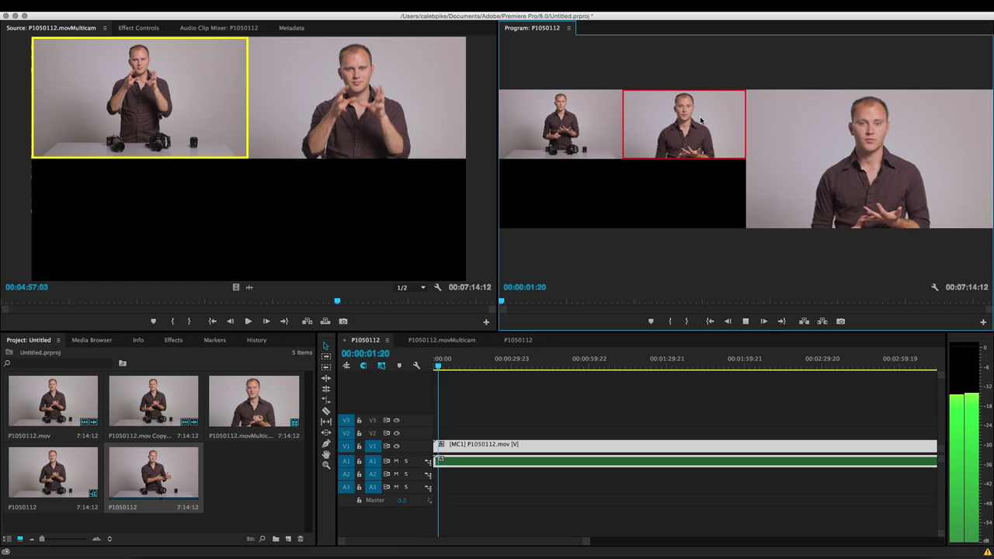
pyautogui.click(548, 128)
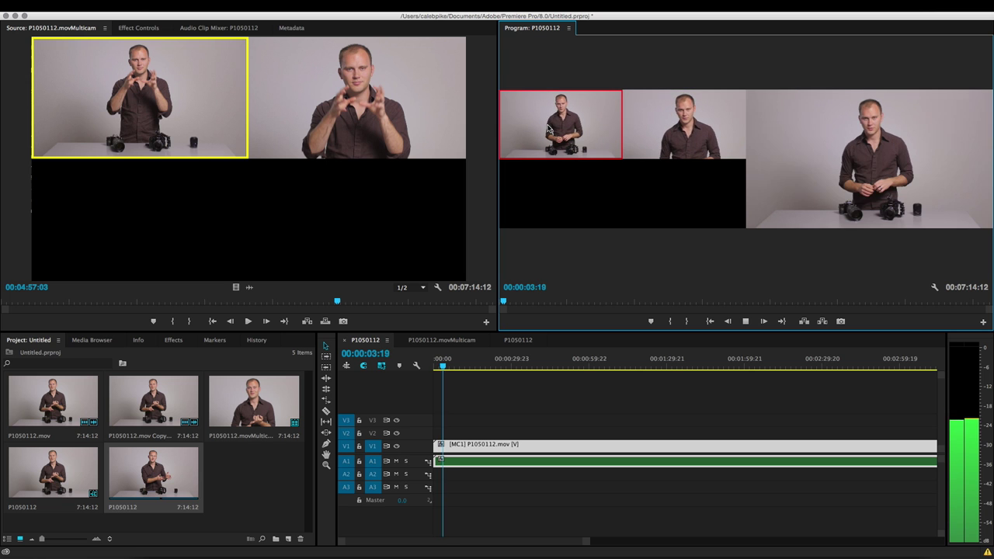
pyautogui.click(681, 131)
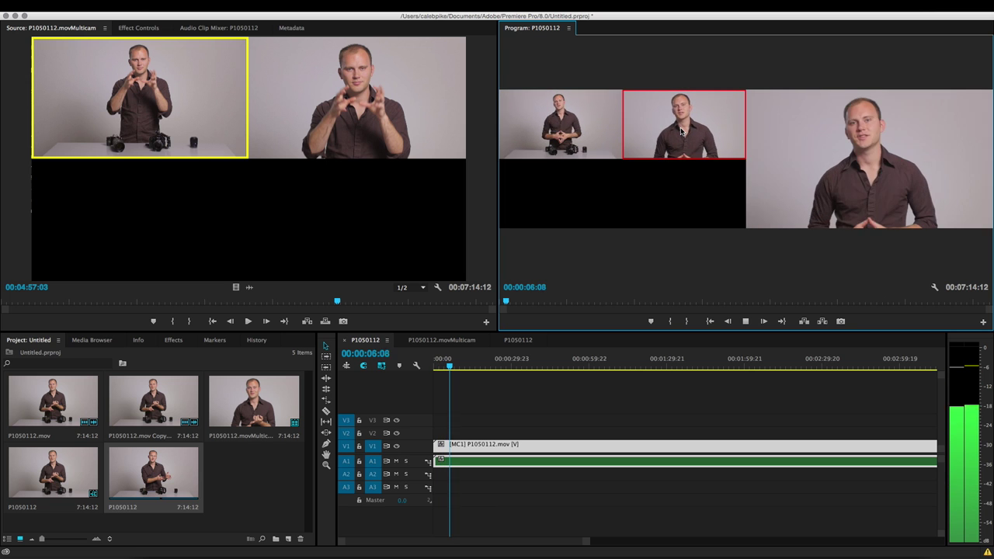
pyautogui.click(577, 132)
pyautogui.press('space')
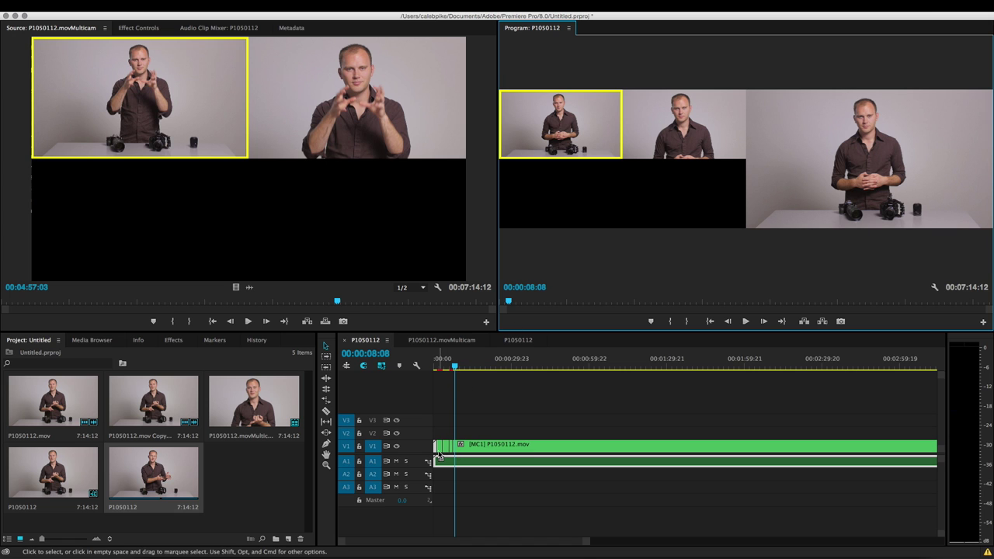
# Replay from the start, cutting to angle 2 and back to angle 1 with keys 2 and 1.
pyautogui.click(434, 368)
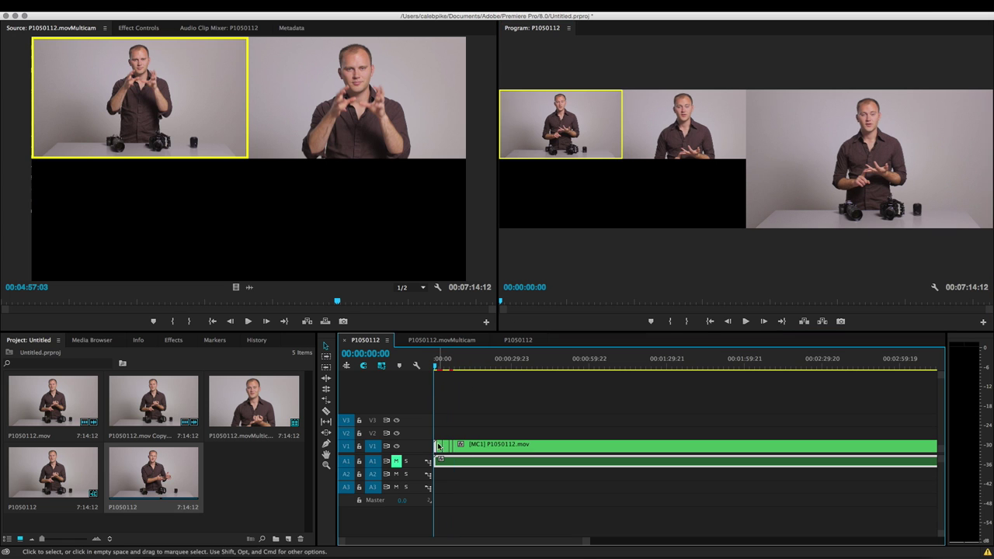
pyautogui.press('space')
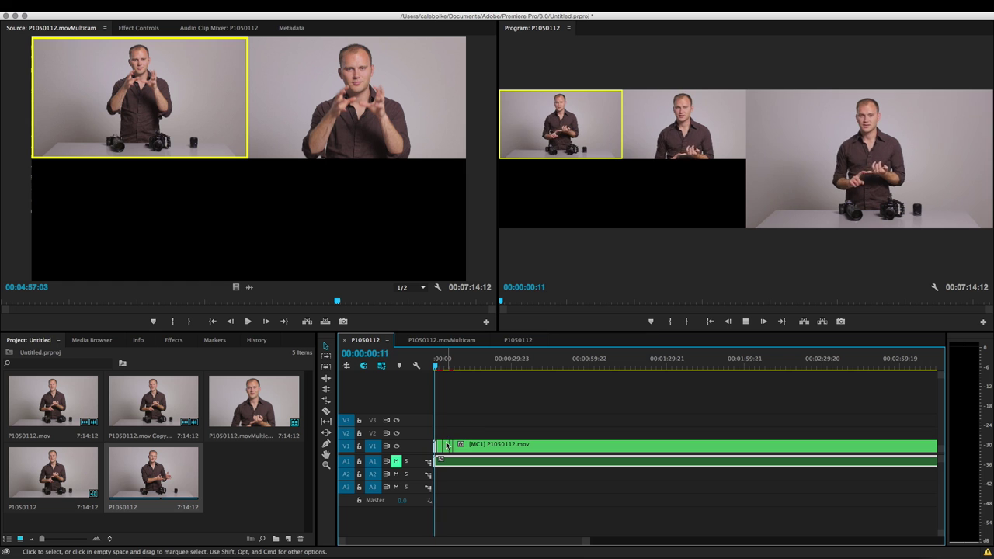
pyautogui.press('2')
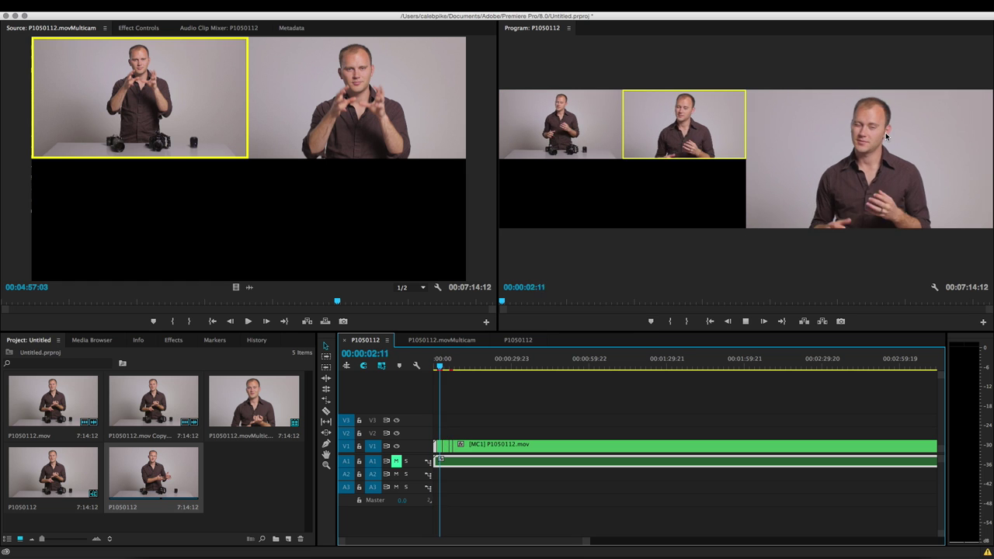
pyautogui.press('1')
pyautogui.press('space')
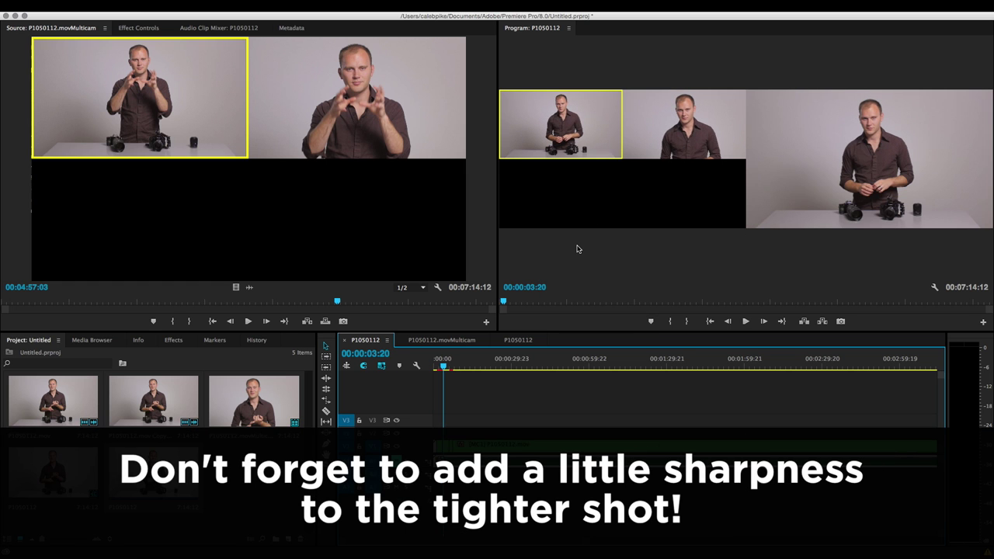